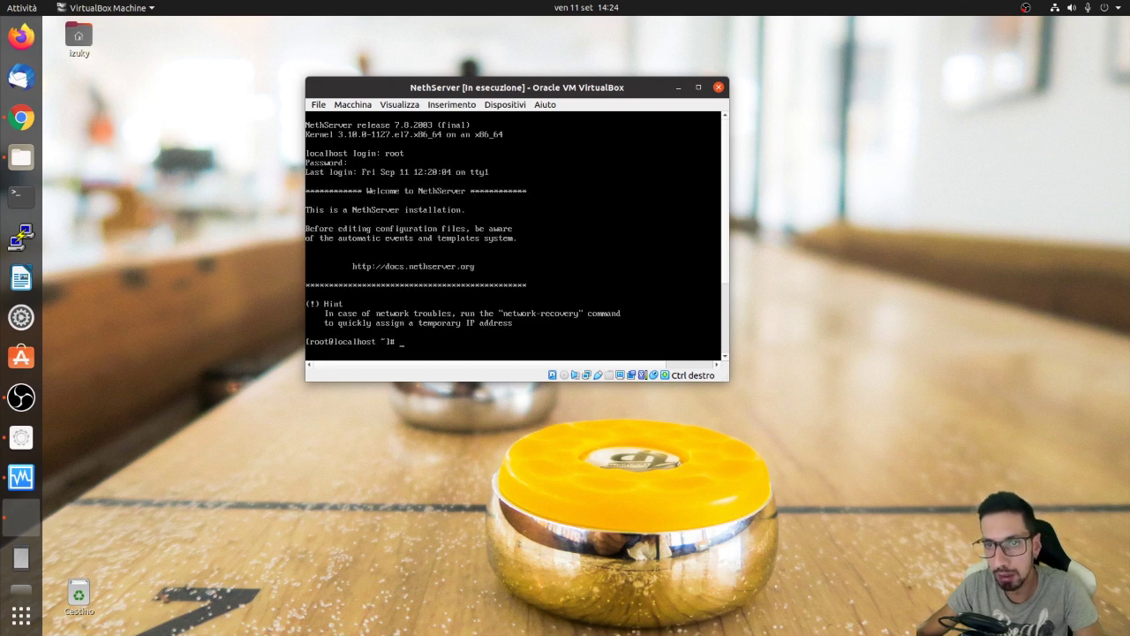
Read the server address 192.168.10.55 with ifconfig at the root console, then bring Chrome forward.
text(config)
key(Return)
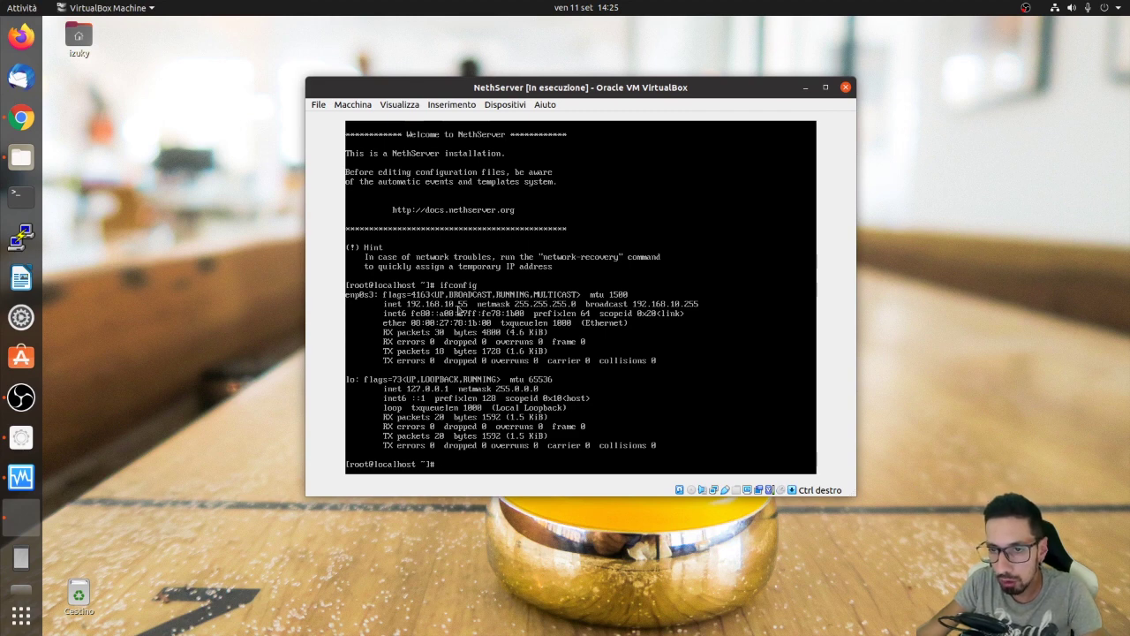
click(29, 116)
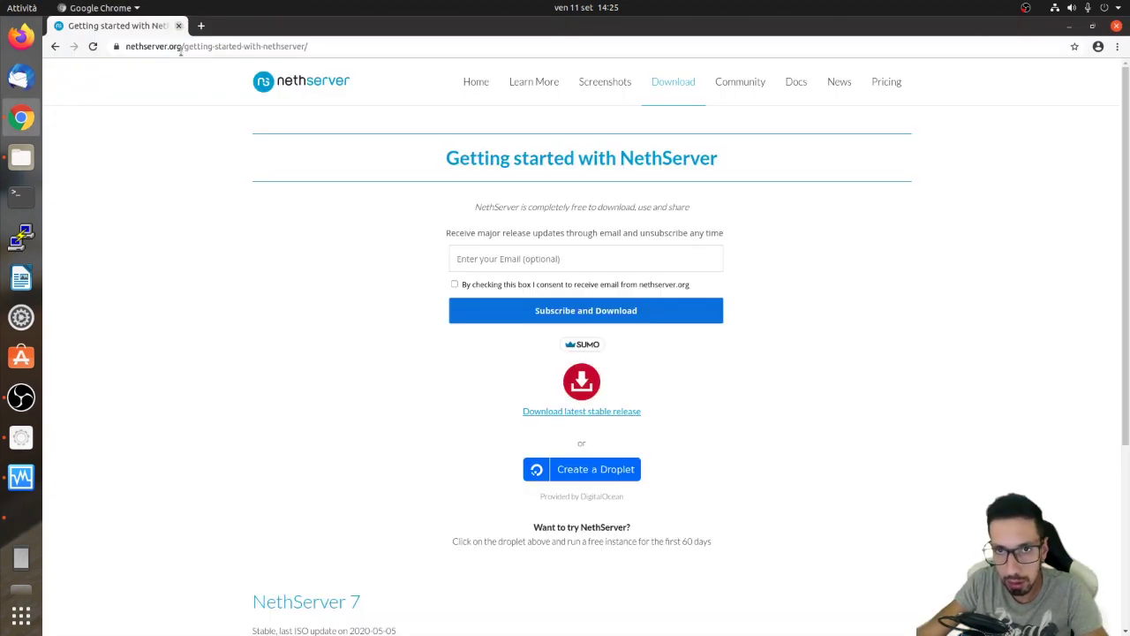
click(179, 46)
text(https)
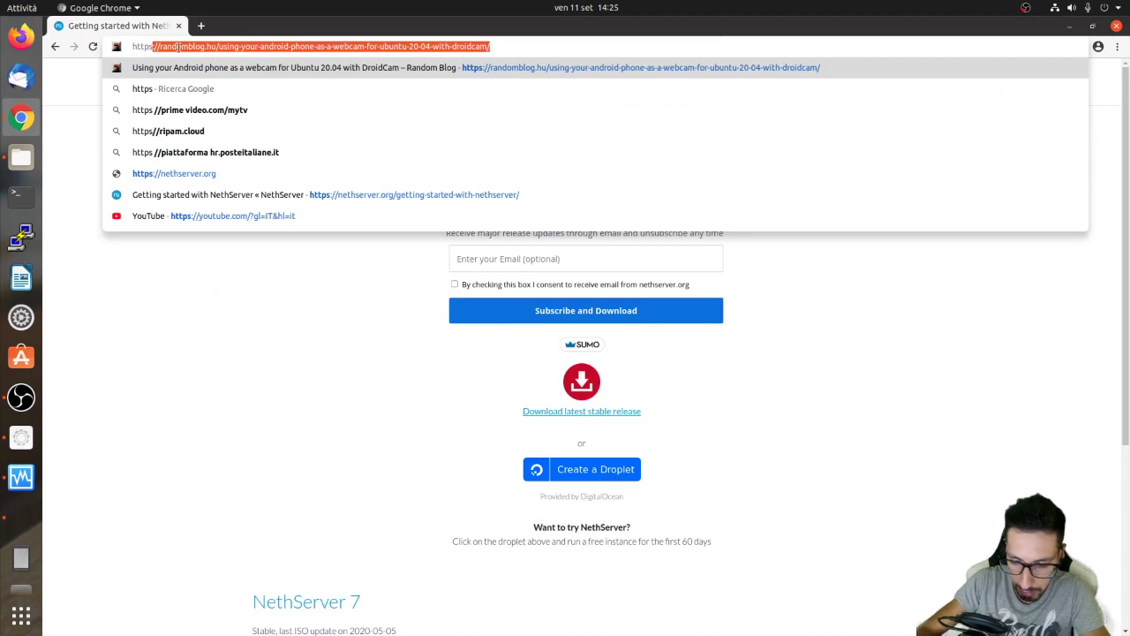
text(://192.16)
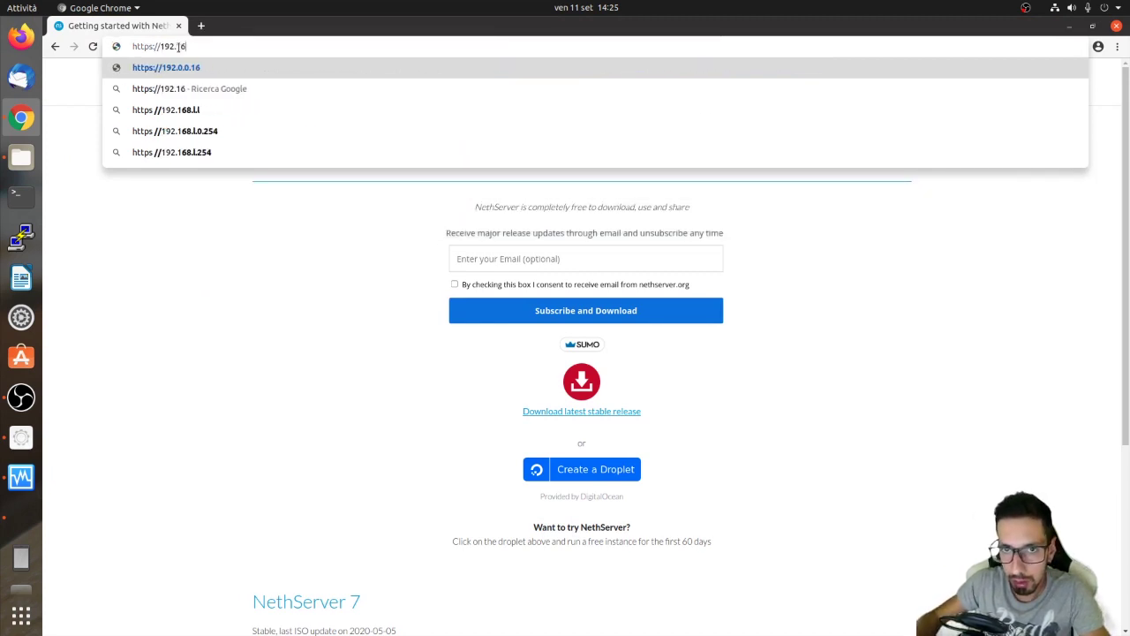
text(8.10.55:980)
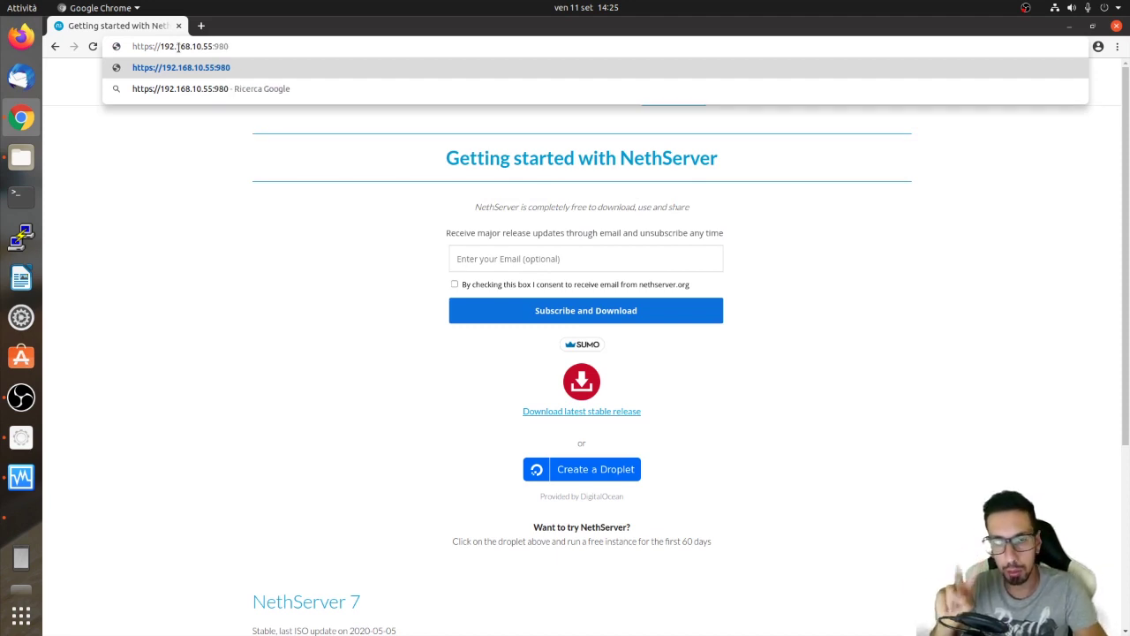
key(BackSpace)
key(BackSpace)
text(090)
key(BackSpace)
key(BackSpace)
key(BackSpace)
text(80)
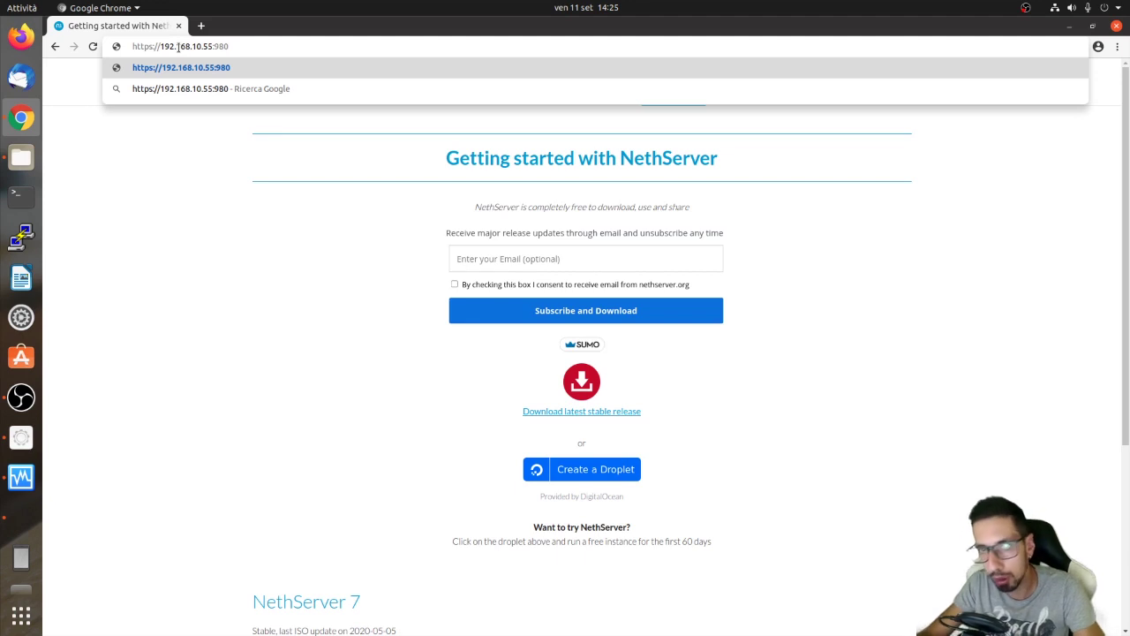
key(Return)
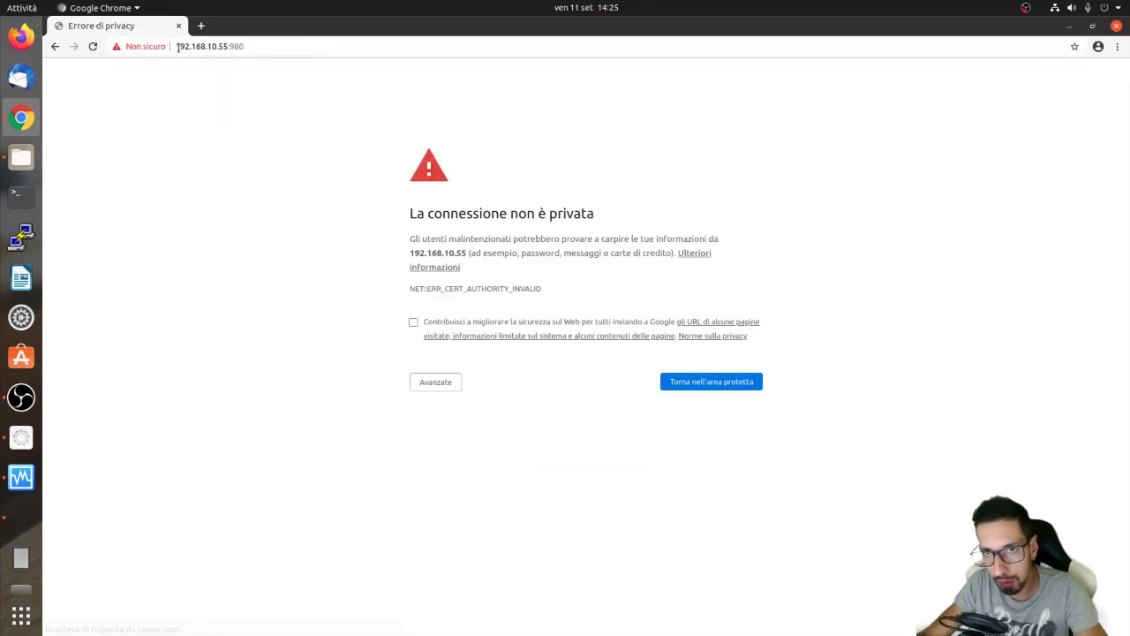
click(436, 385)
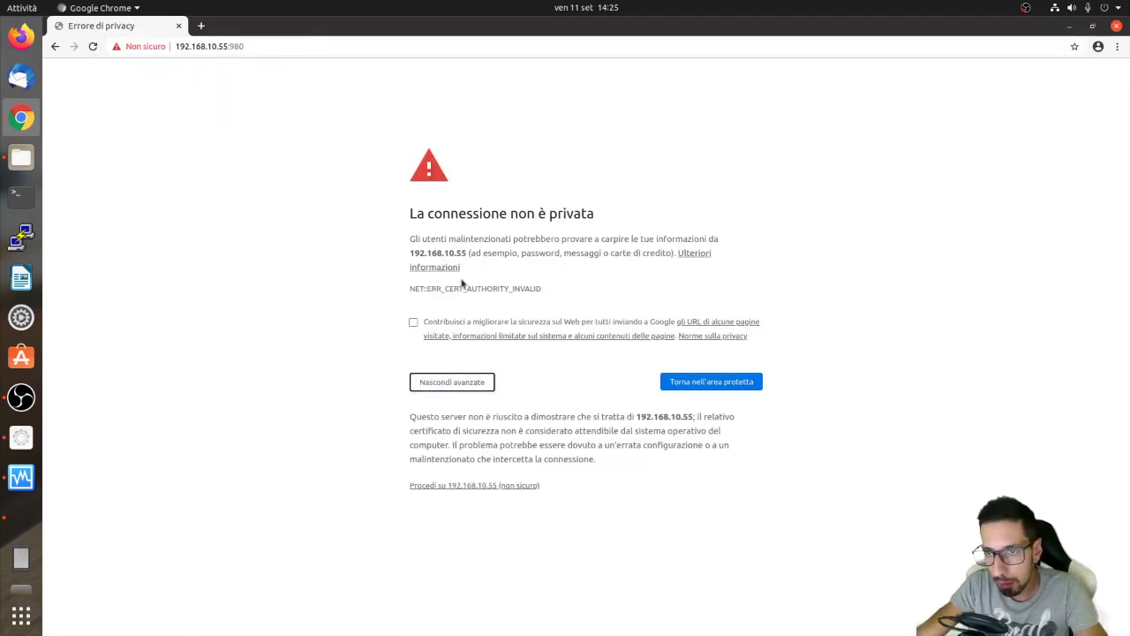
click(469, 484)
click(528, 321)
Log in as root with the account password, keeping English (United States) as language.
text(root)
key(Tab)
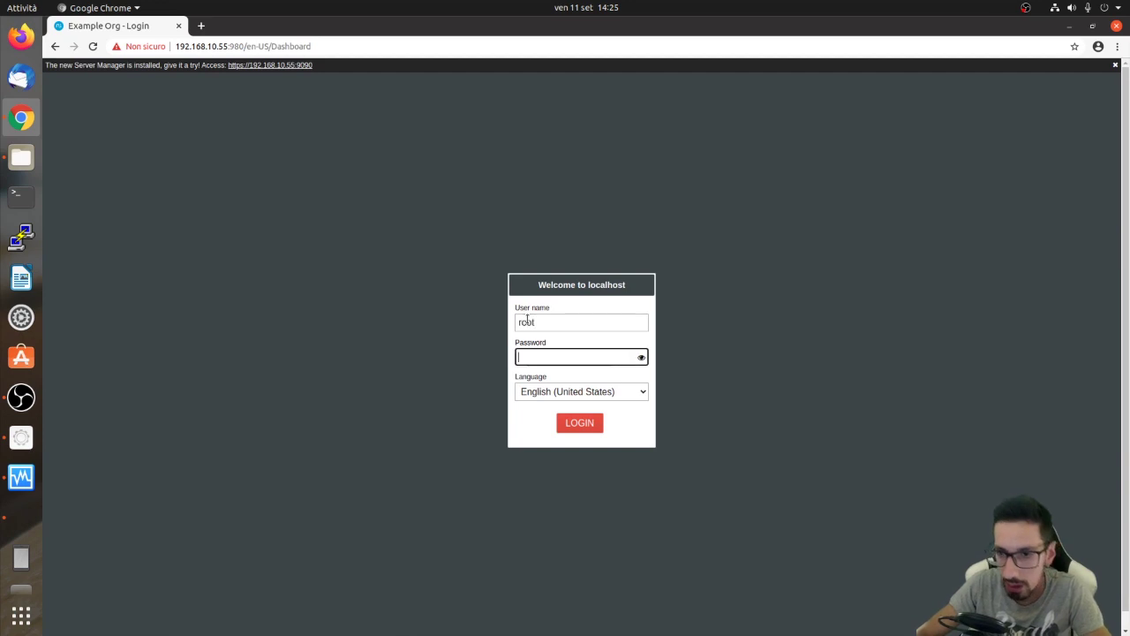
text(N)
key(Return)
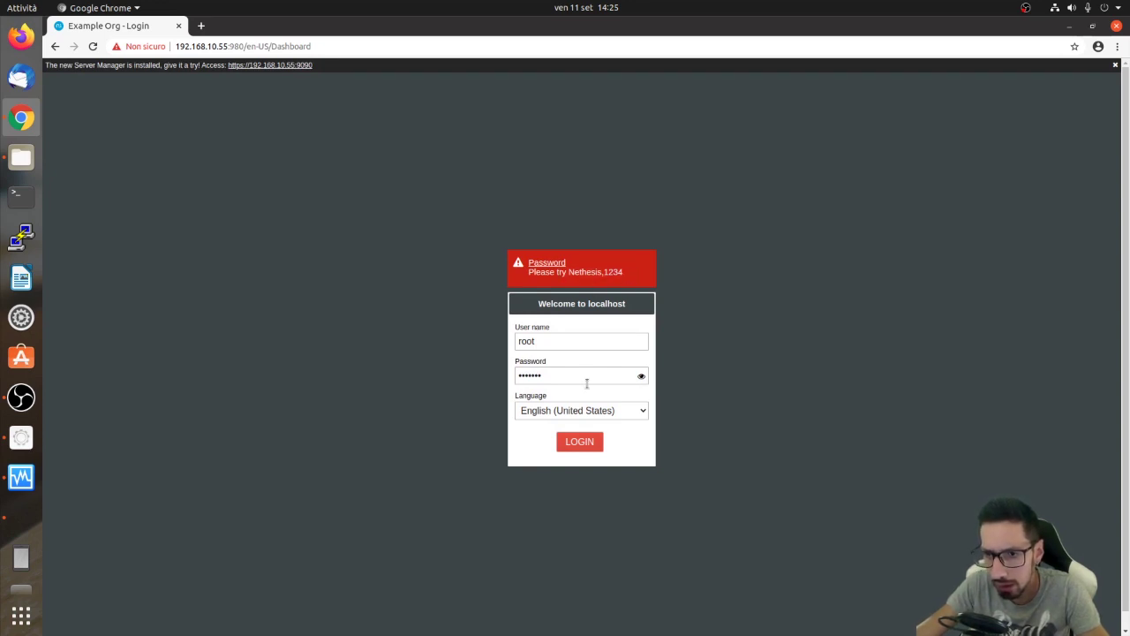
double_click(587, 383)
text(N)
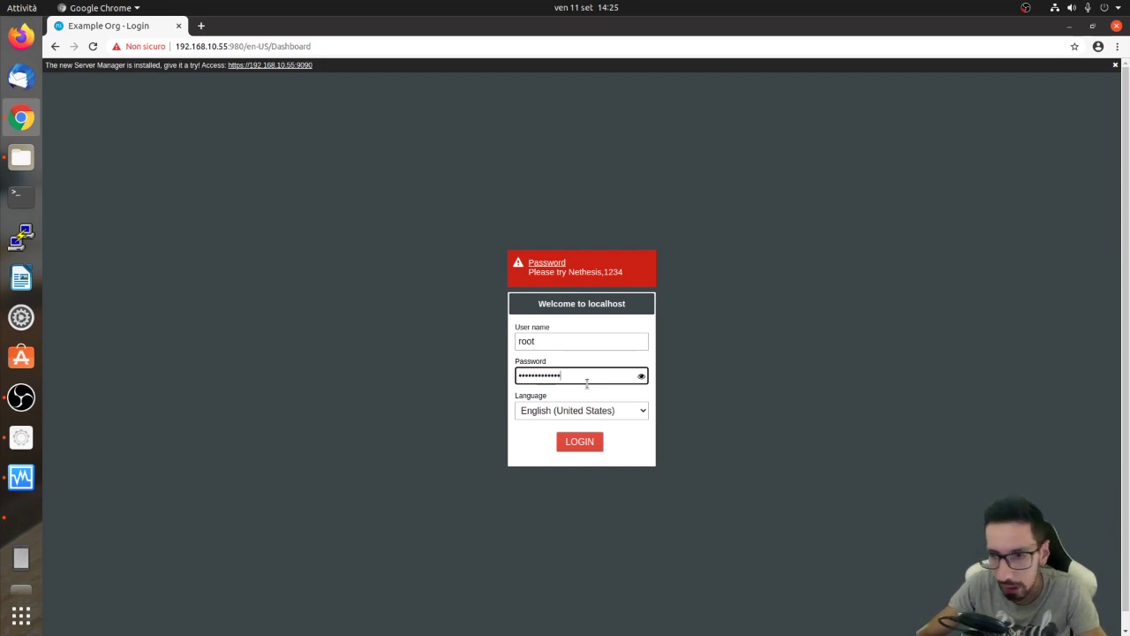
text(ethesis,1234)
click(570, 414)
click(570, 424)
click(574, 442)
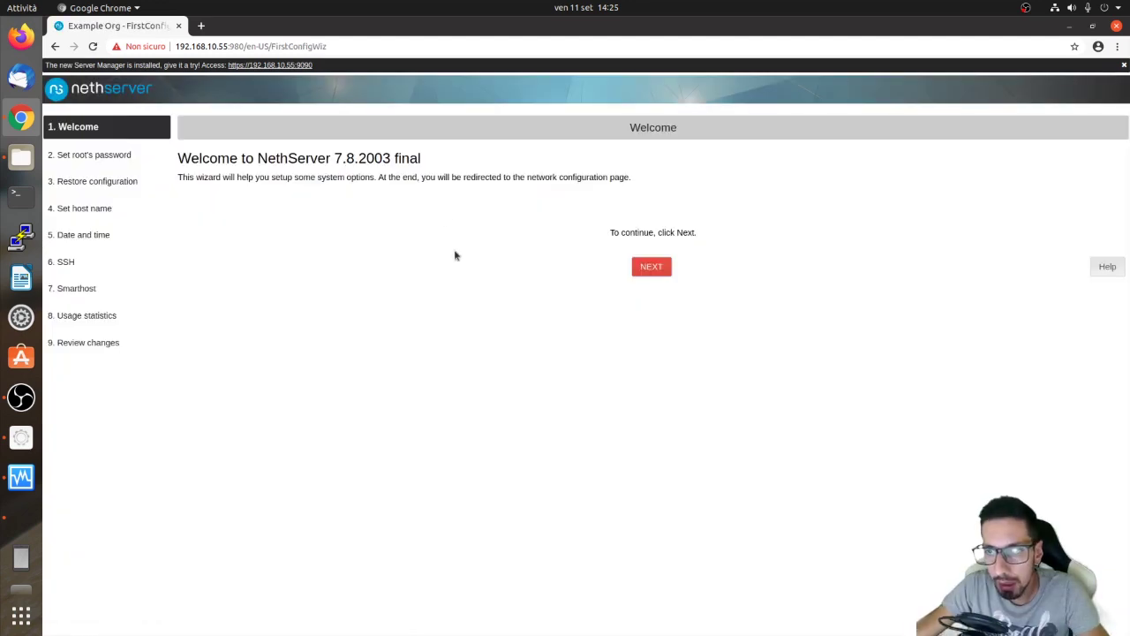
Enter and confirm a new root password in the first-configuration wizard.
click(663, 265)
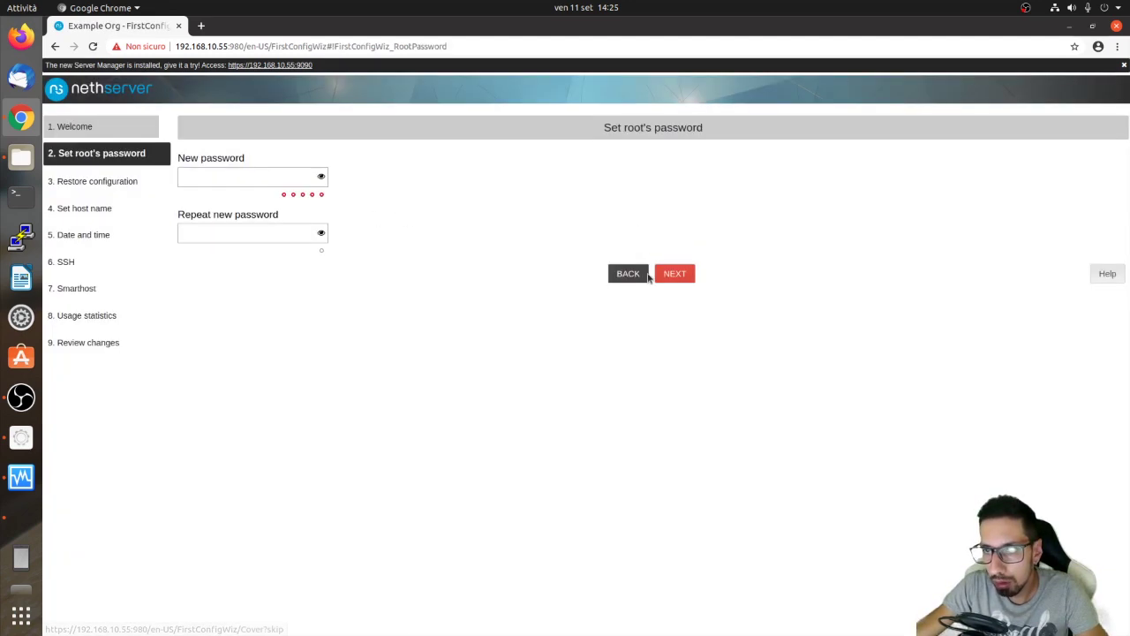
click(231, 172)
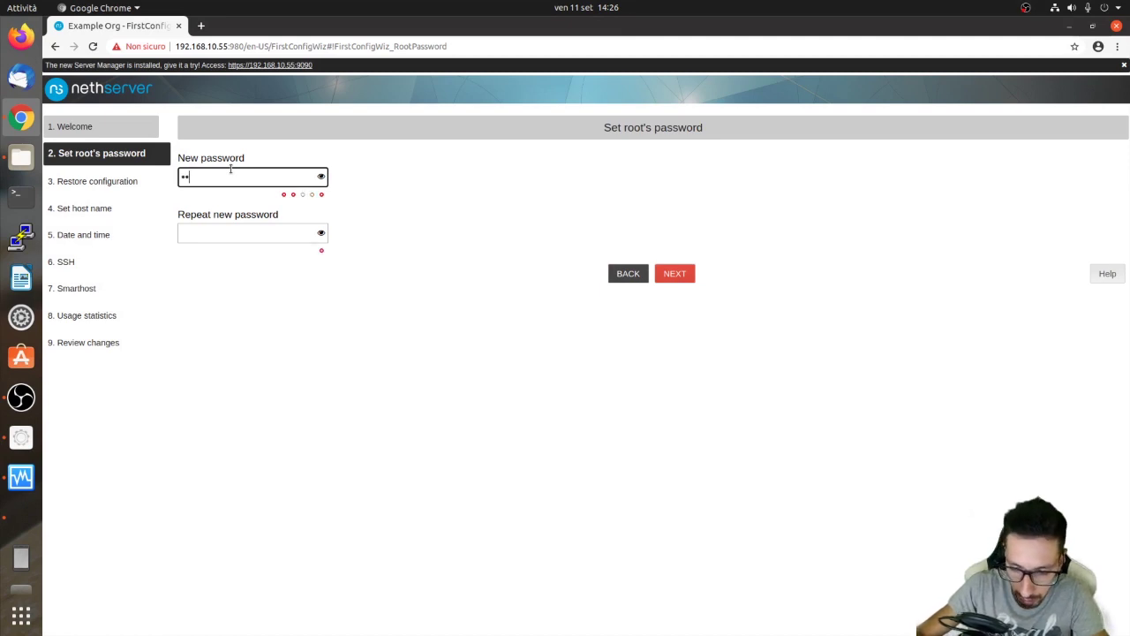
text(••••••••••••••)
key(Tab)
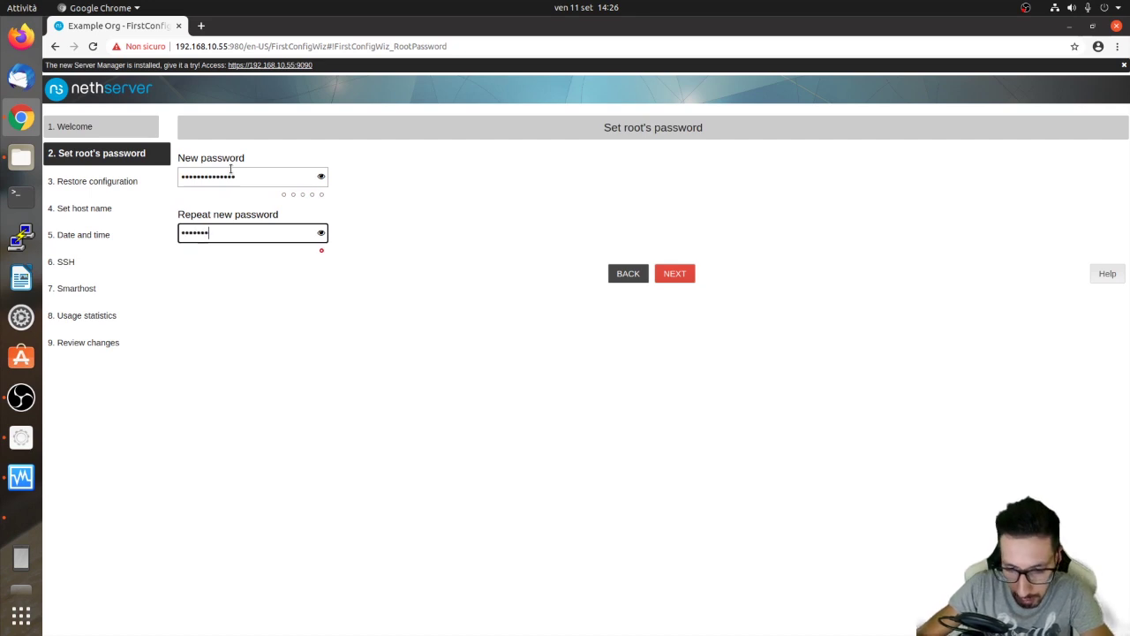
click(685, 274)
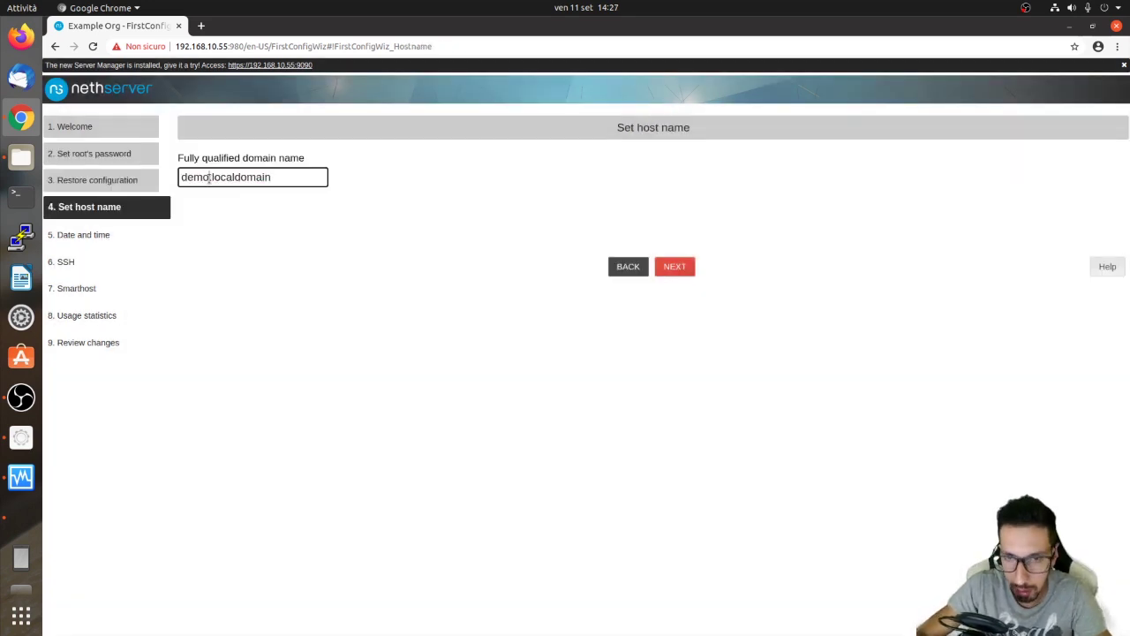
Set the host name to demo.izuky.local and the time zone to Europe/Rome.
double_click(209, 177)
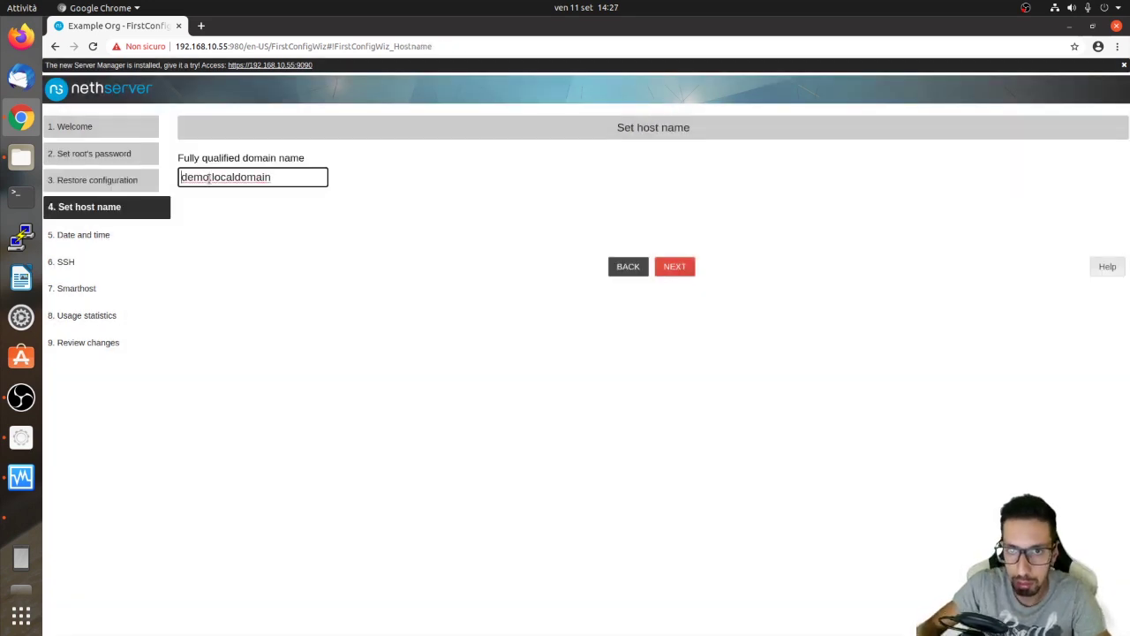
key(BackSpace)
key(BackSpace)
key(BackSpace)
key(BackSpace)
key(BackSpace)
key(BackSpace)
key(BackSpace)
key(BackSpace)
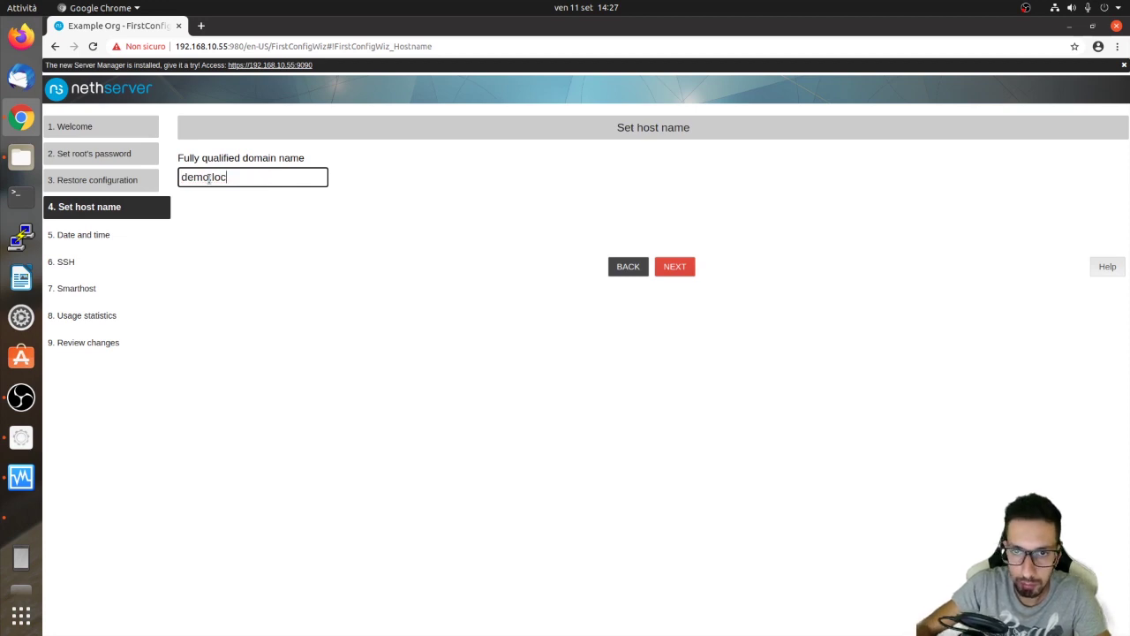
text(izuky.local)
key(Return)
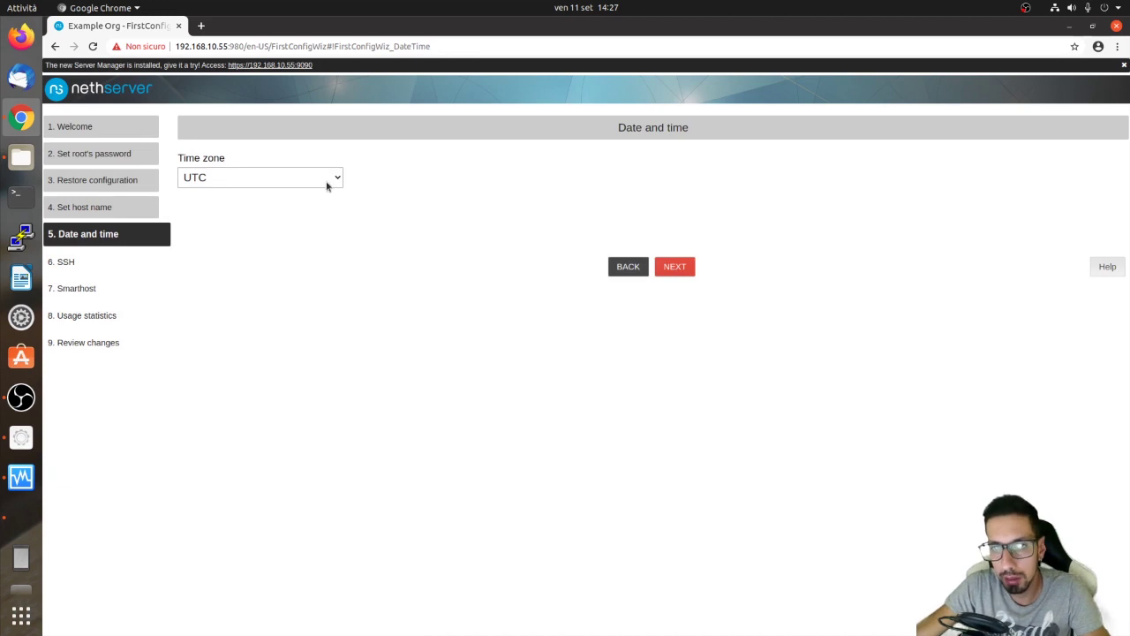
click(327, 186)
scroll(280, 235, up, 15)
scroll(281, 255, up, 10)
scroll(239, 403, up, 12)
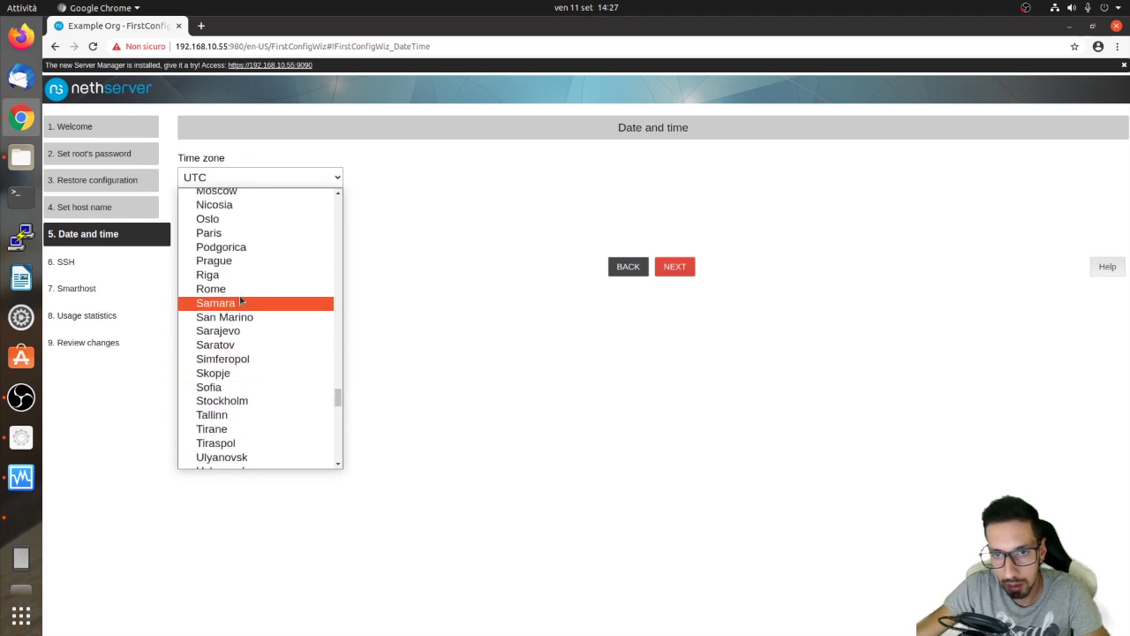
click(240, 290)
Keep SSH port 22, leave smarthost off, decline usage statistics, and apply the changes.
click(689, 266)
click(265, 231)
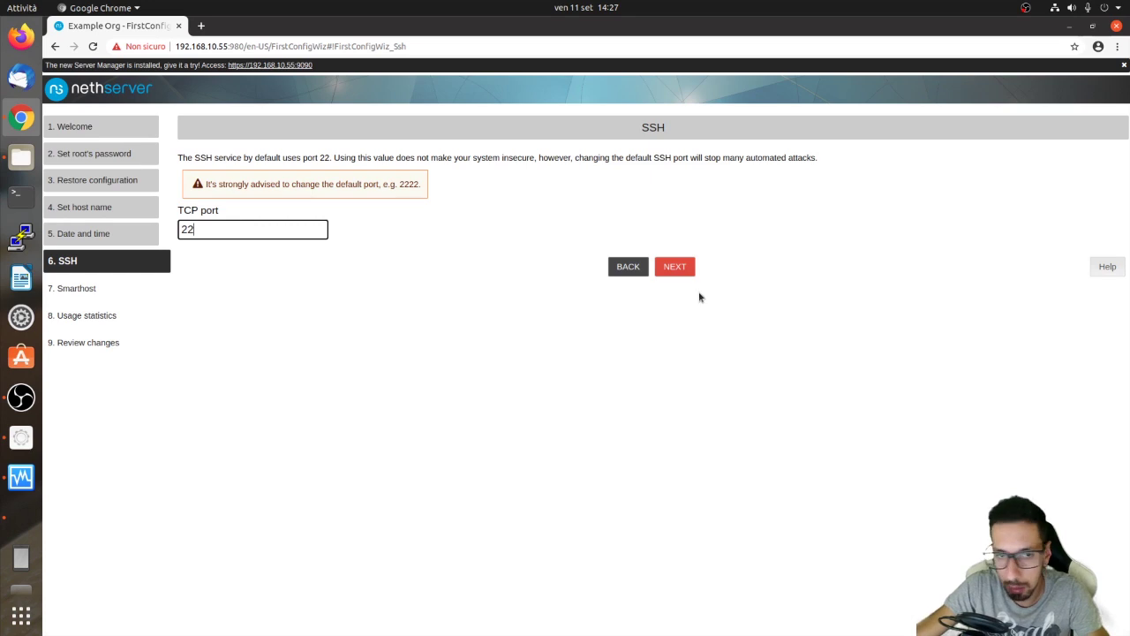
click(683, 273)
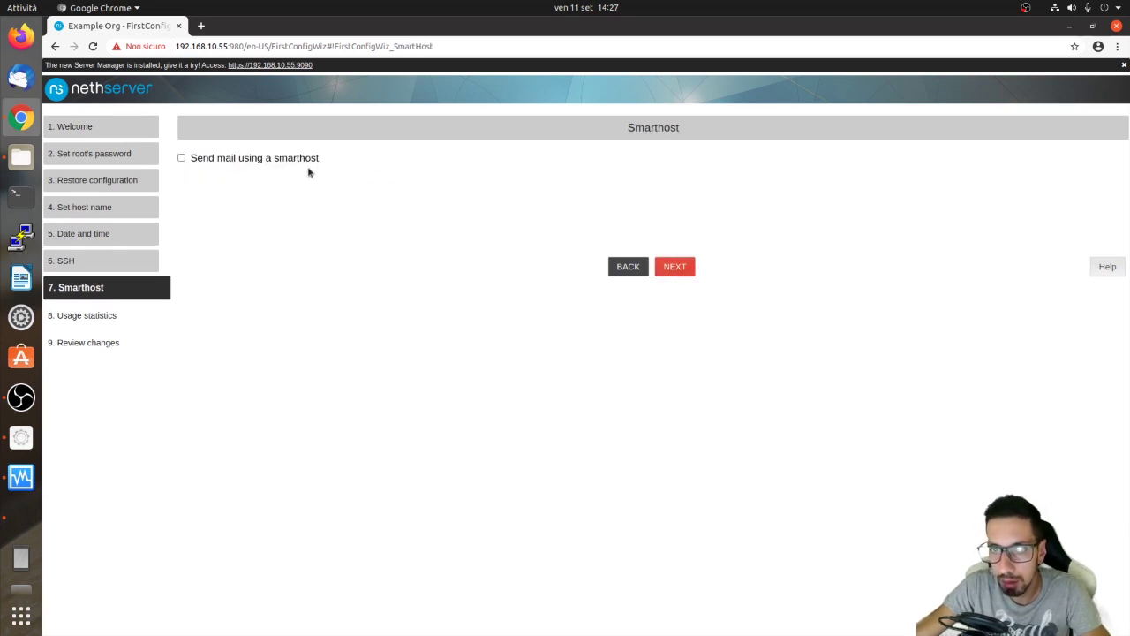
click(182, 158)
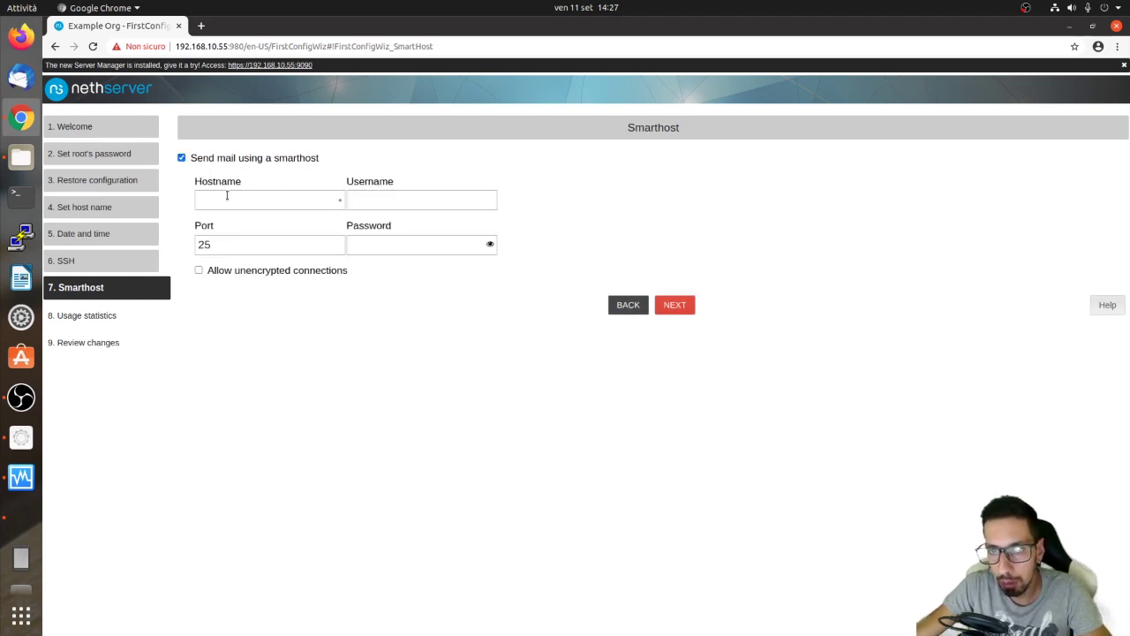
click(181, 159)
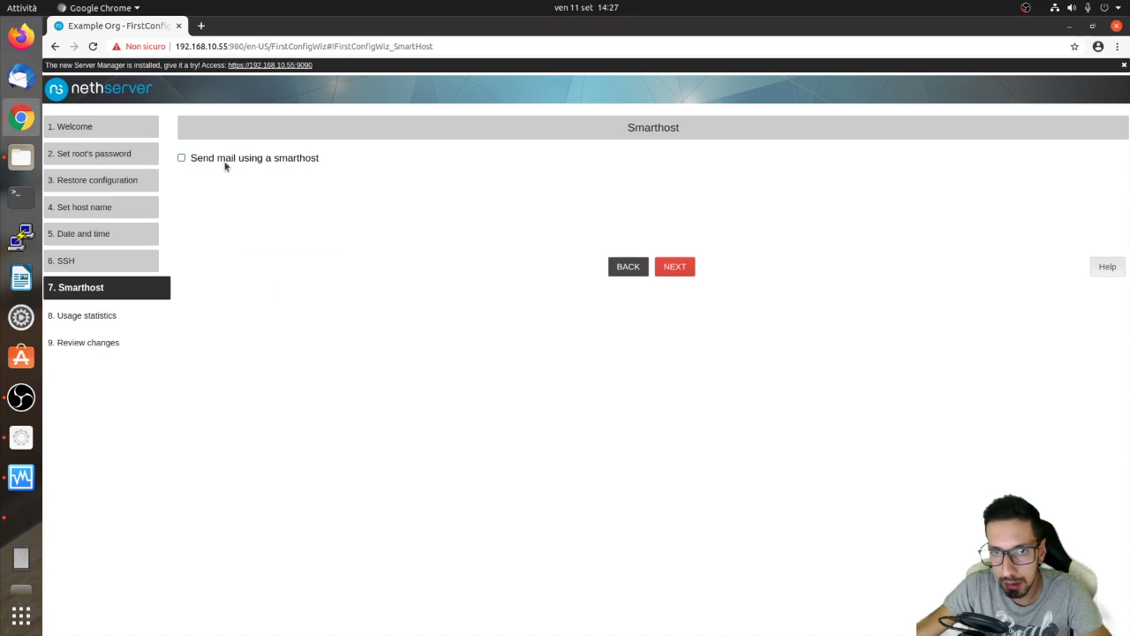
click(665, 269)
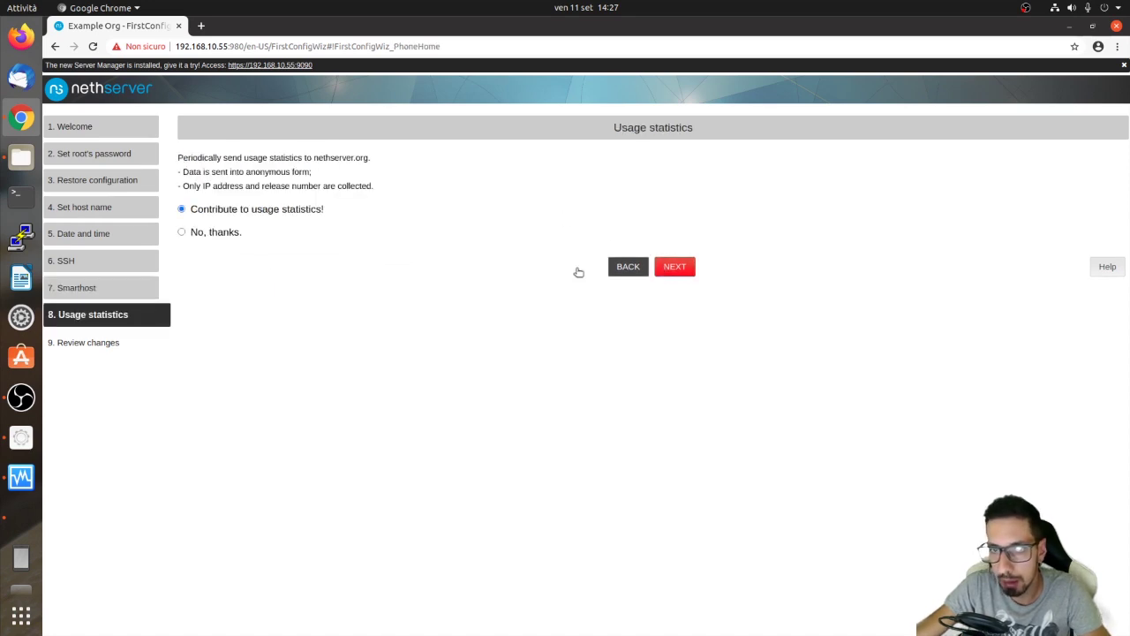
click(181, 232)
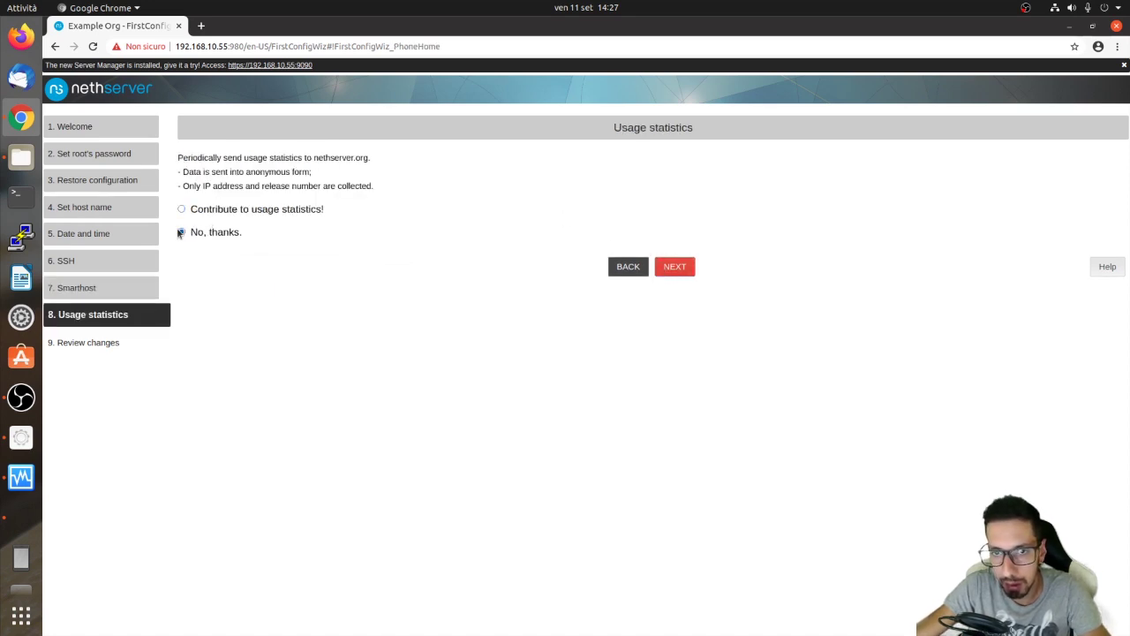
click(685, 266)
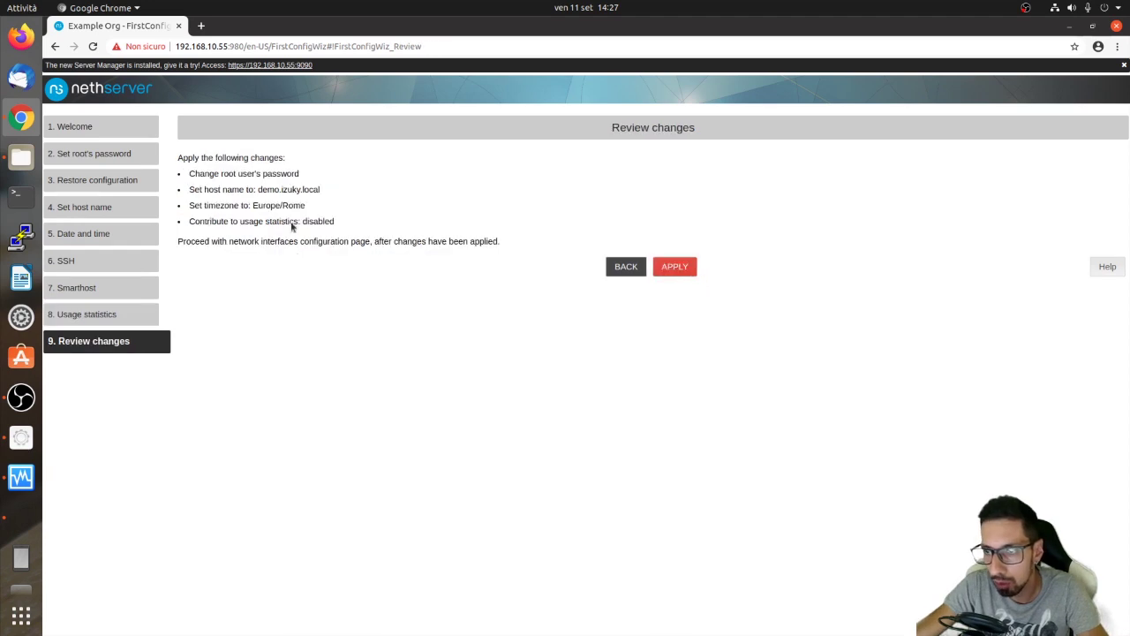
click(685, 267)
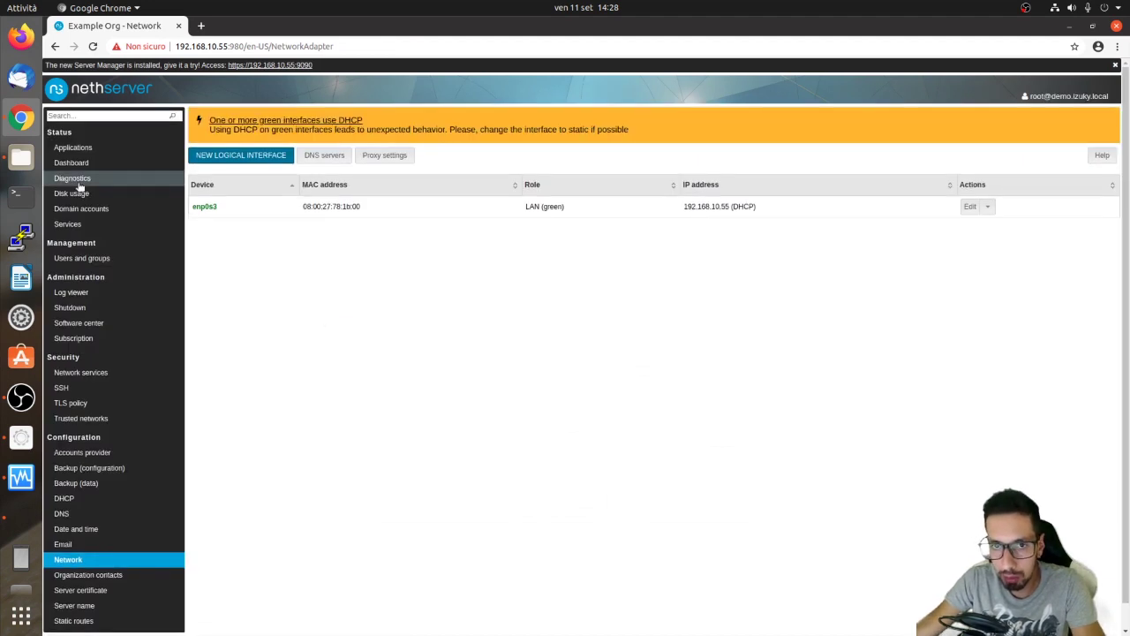
Show the Dashboard status for demo.izuky.local running NethServer 7.8.2003.
click(72, 162)
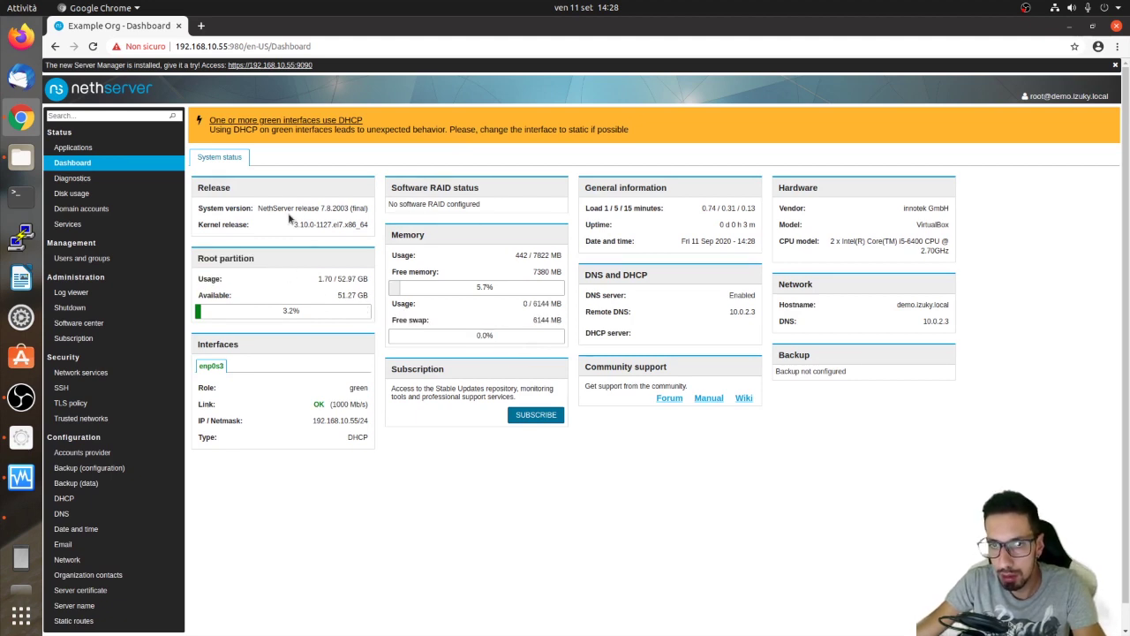
Highlight the release, kernel and enp0s3 DHCP address 192.168.10.55/24 on the Dashboard.
drag(259, 209, 323, 227)
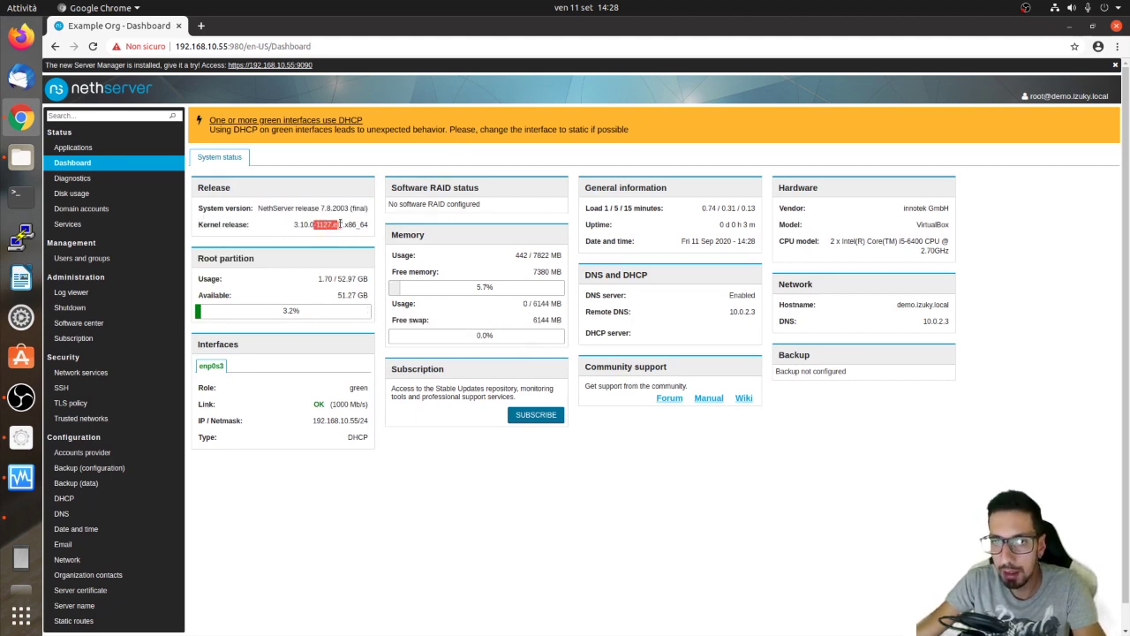
click(301, 382)
drag(337, 394, 336, 424)
click(331, 407)
double_click(335, 421)
double_click(357, 438)
click(513, 235)
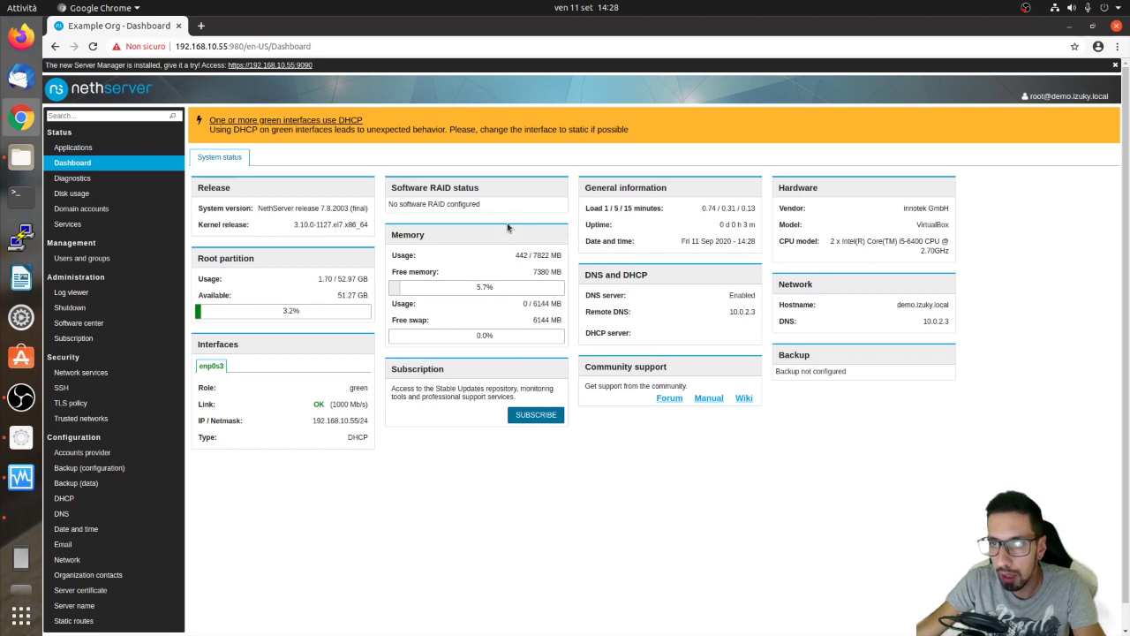
Highlight the memory figures and Subscription text, then open the Applications page.
drag(424, 237, 517, 297)
click(504, 287)
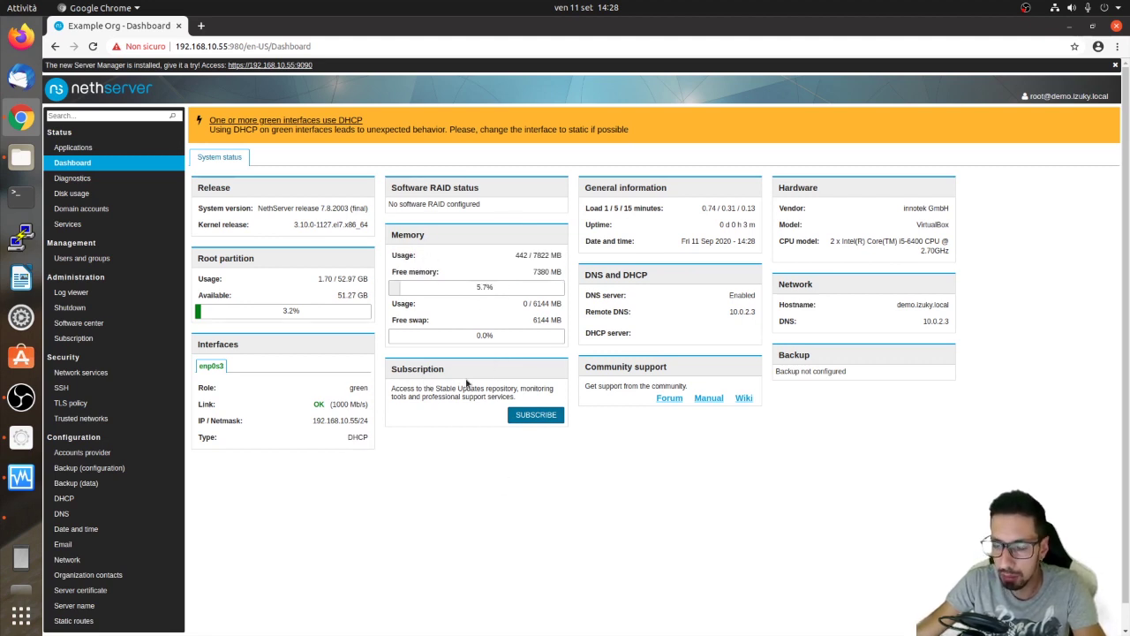
drag(391, 386, 523, 404)
click(534, 397)
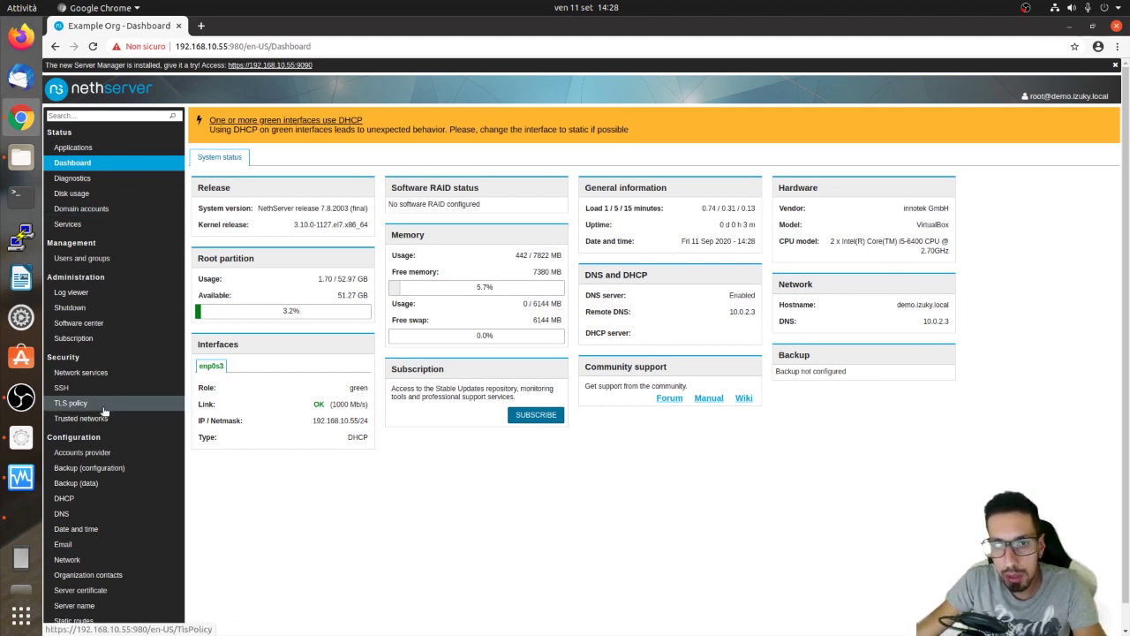
click(107, 147)
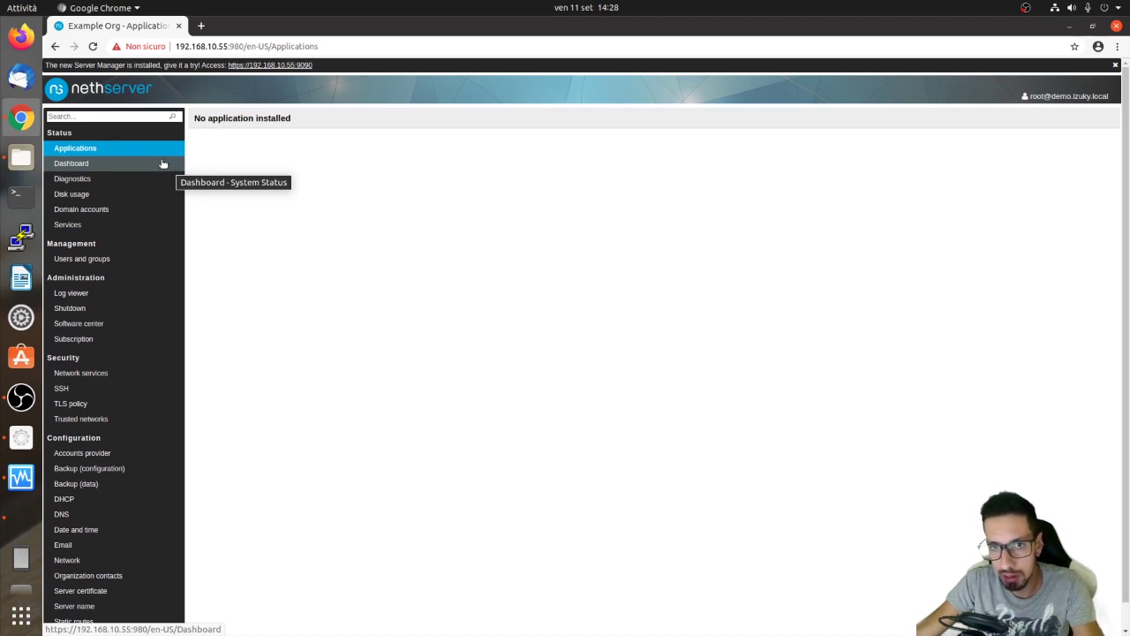
Go through Diagnostics: Network addresses, route, Mail Test, Nslookup, Ping, Scan, Speedtest, Traceroute.
click(103, 182)
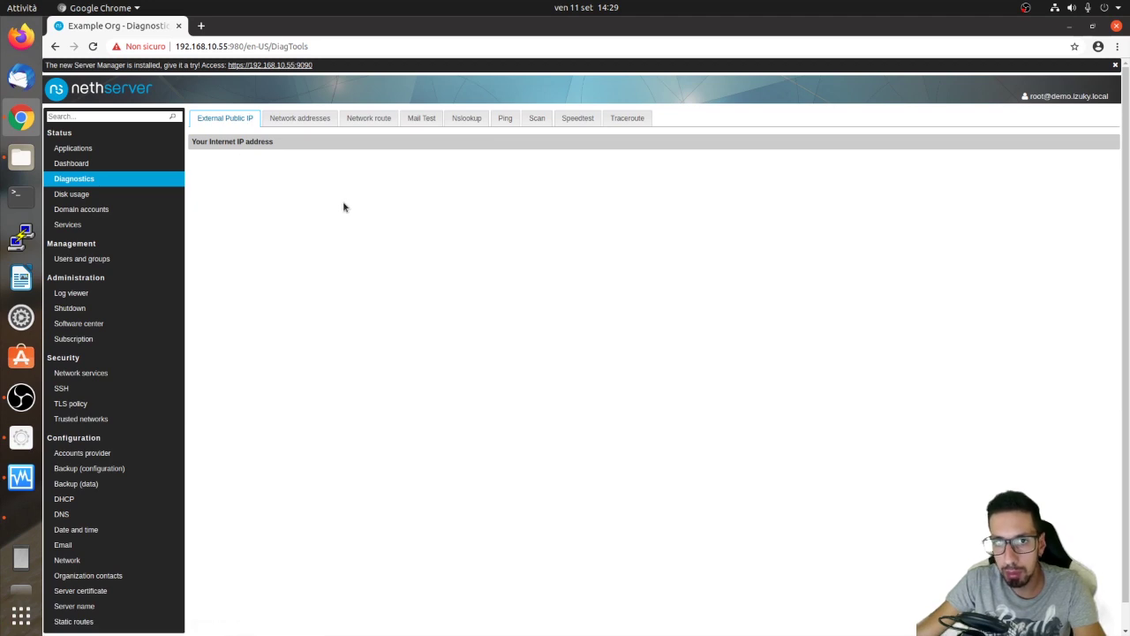
click(288, 118)
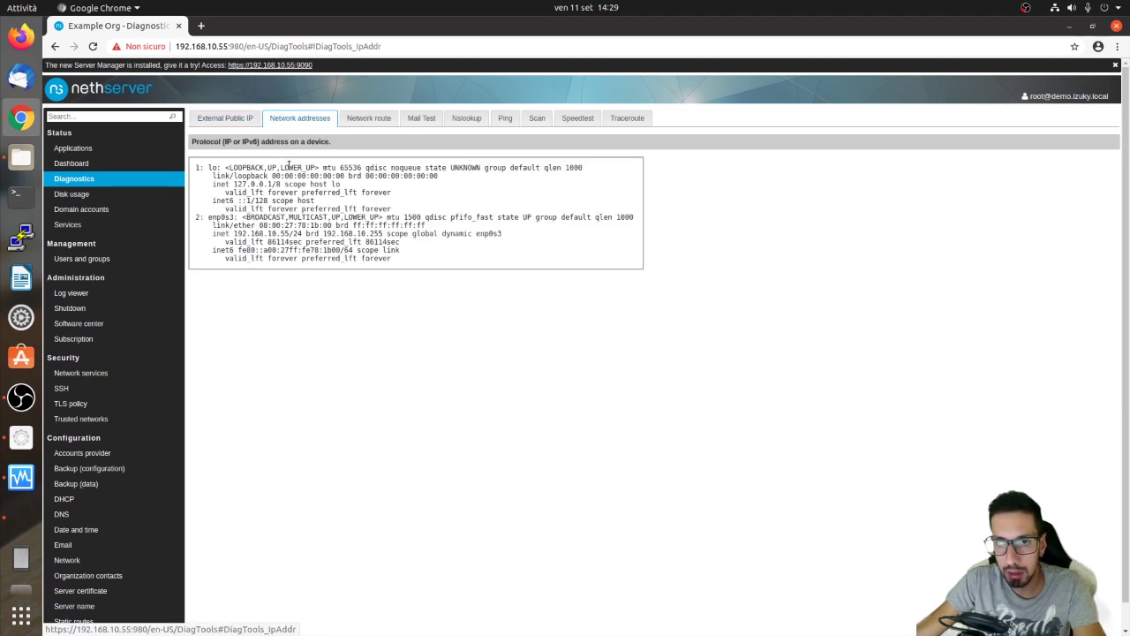
click(390, 115)
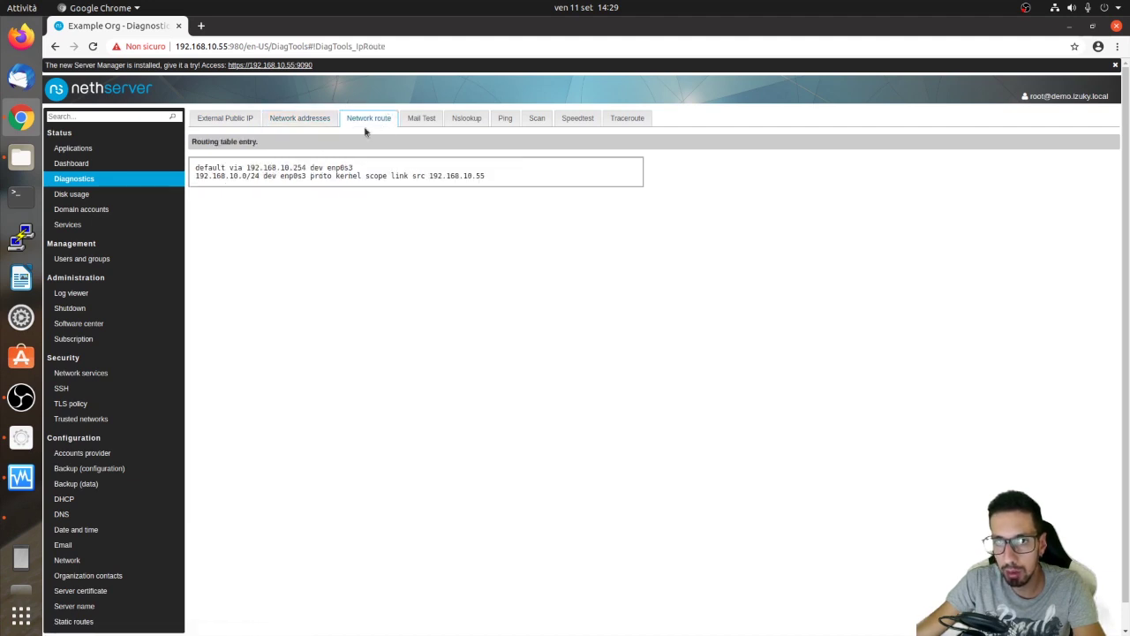
click(422, 120)
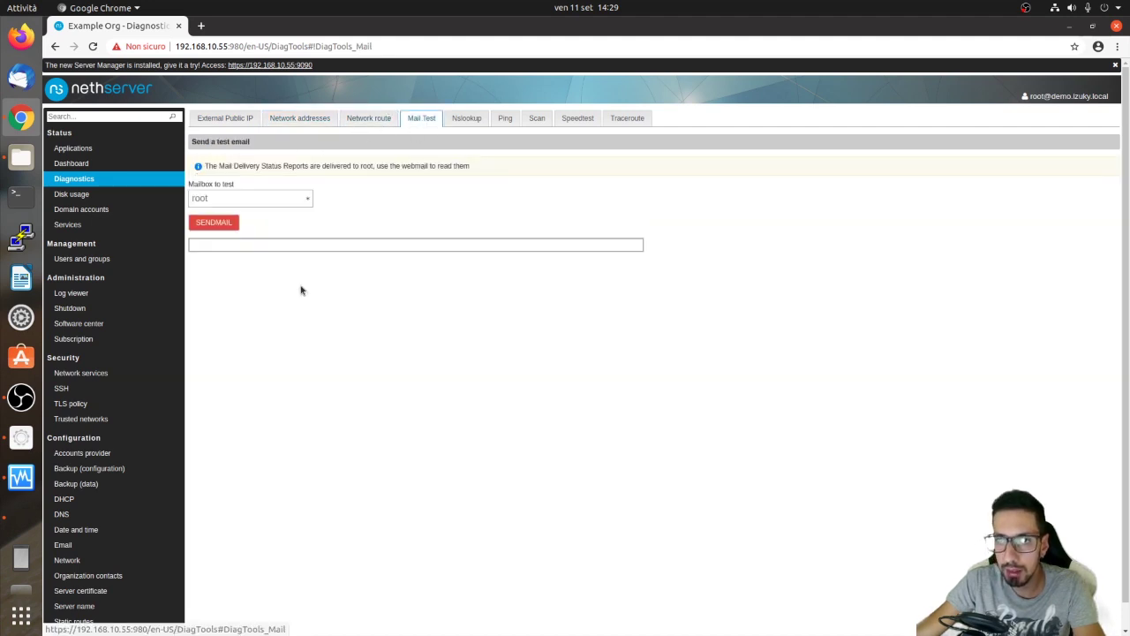
click(466, 118)
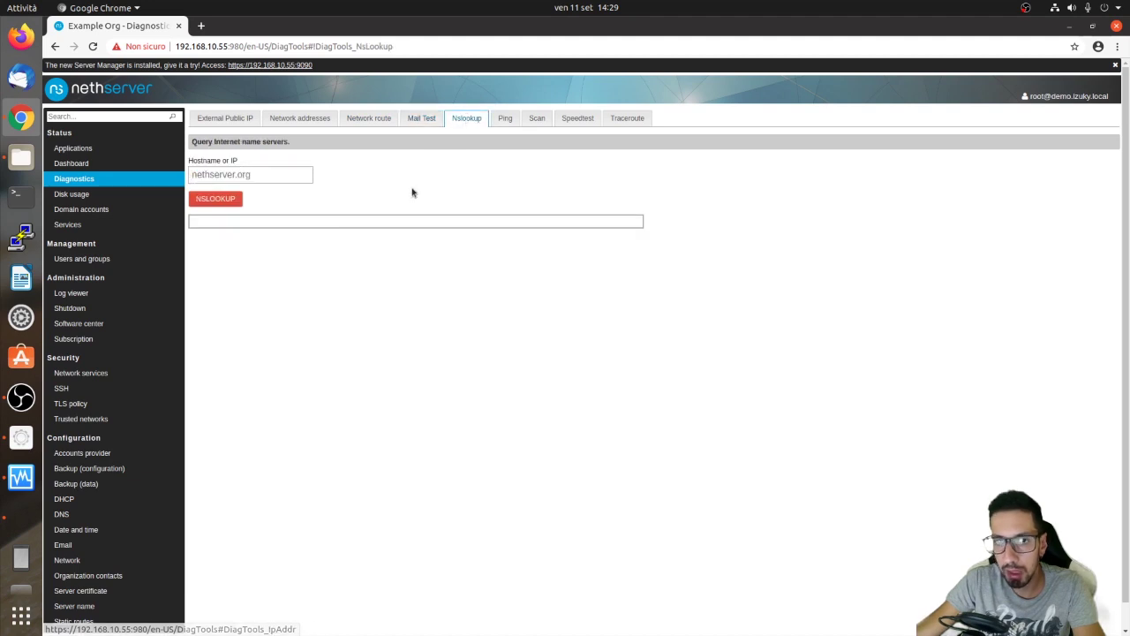
click(505, 119)
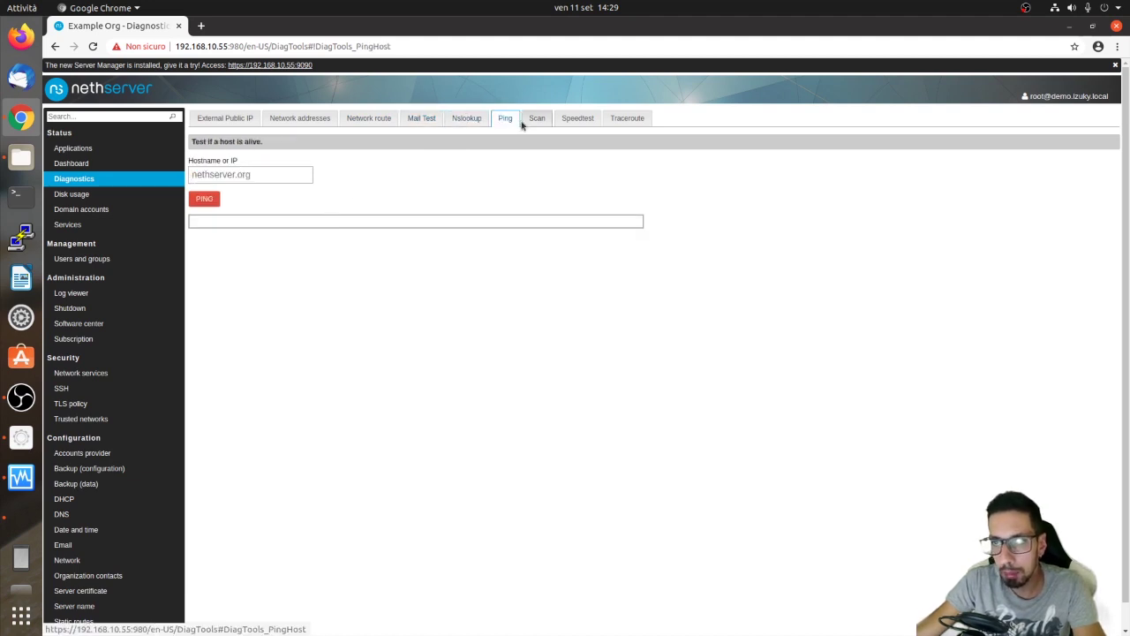
click(537, 118)
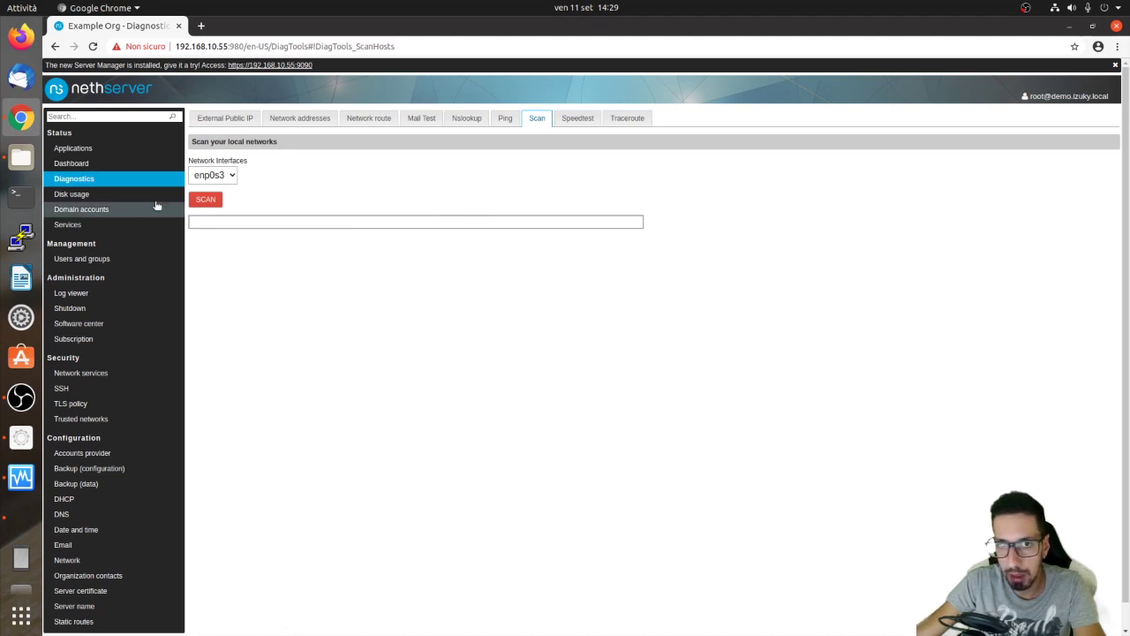
click(578, 118)
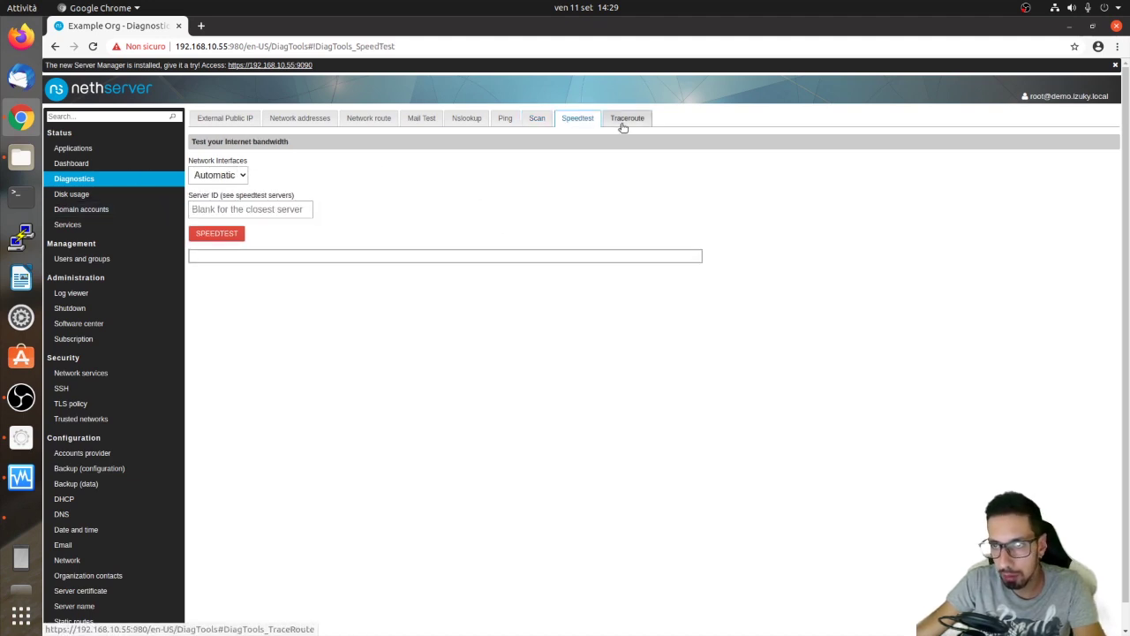
click(633, 124)
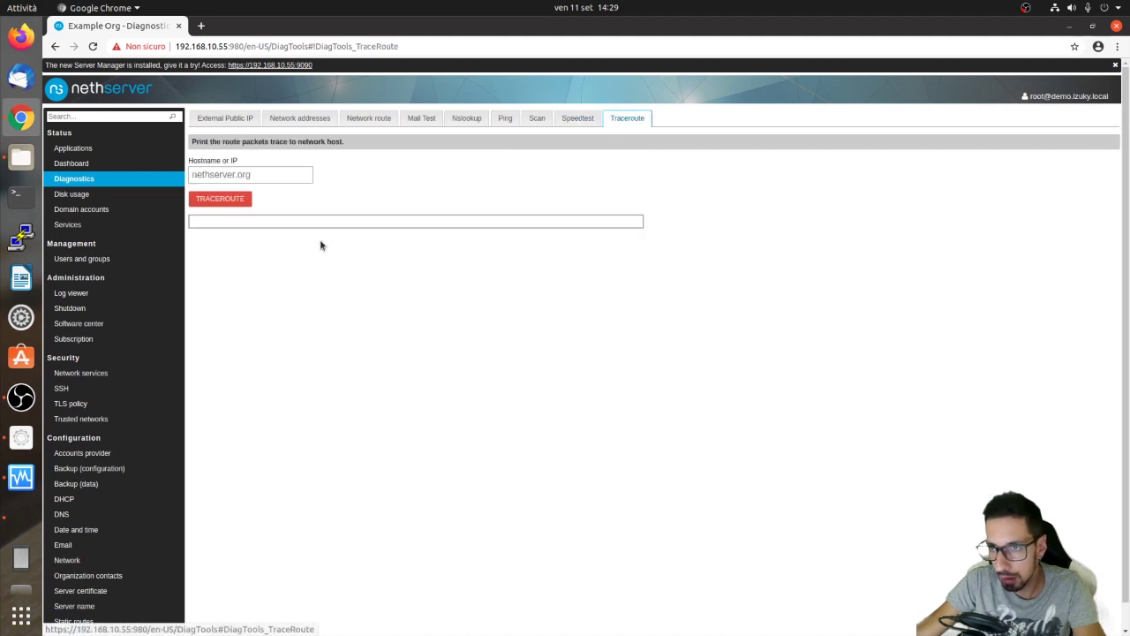
Inspect the disk usage chart's usr folder and the Services list, then open Domain accounts.
click(160, 197)
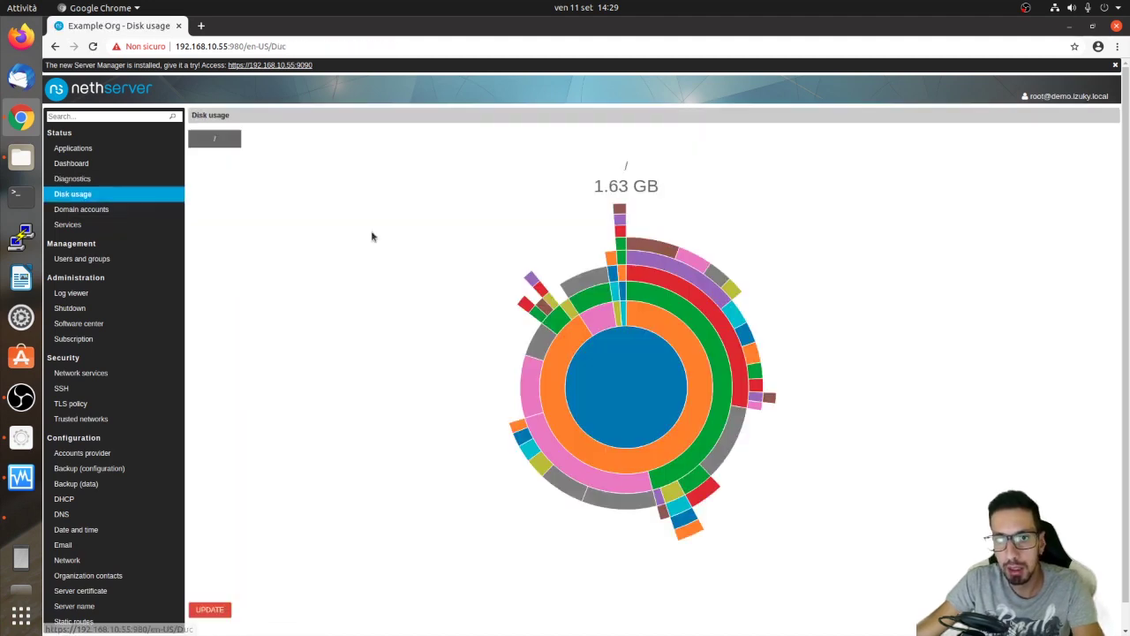
click(639, 394)
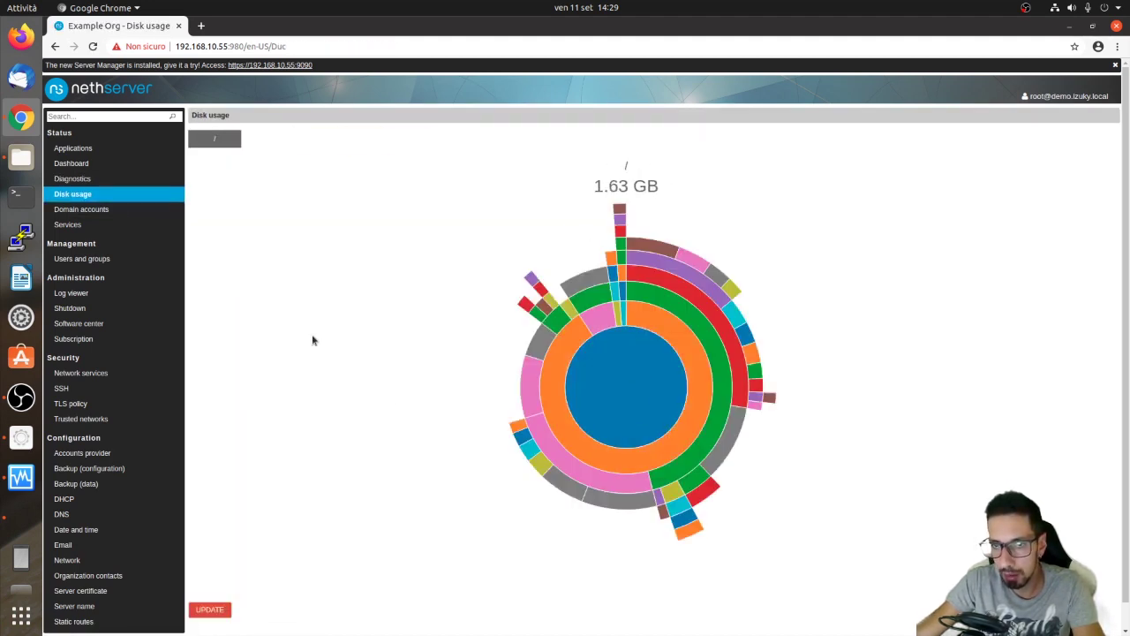
click(129, 227)
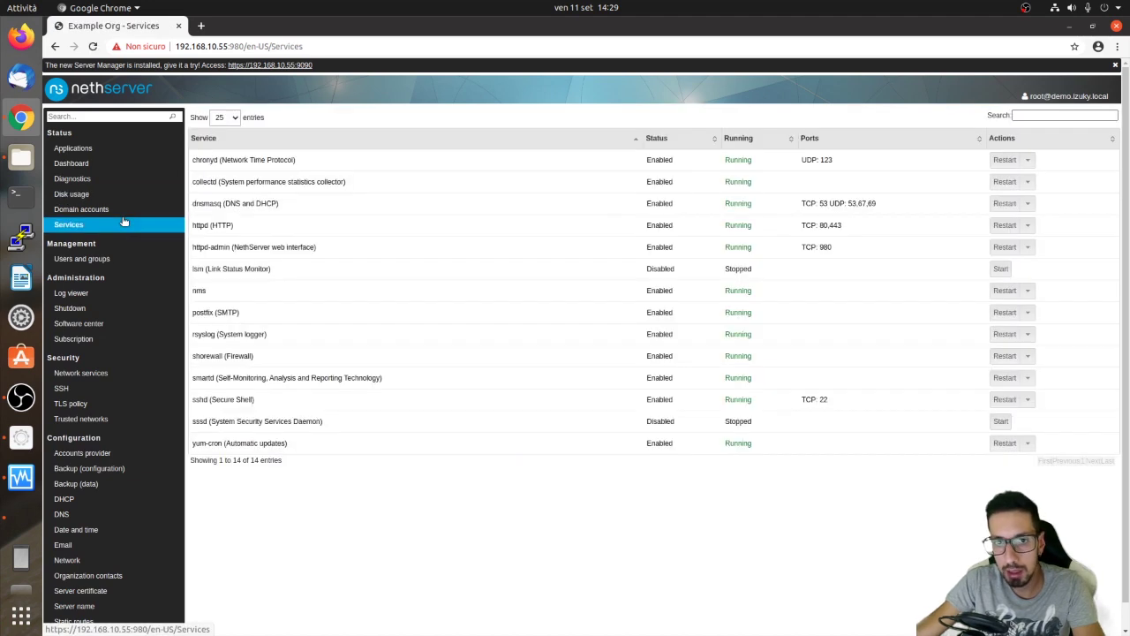
click(119, 213)
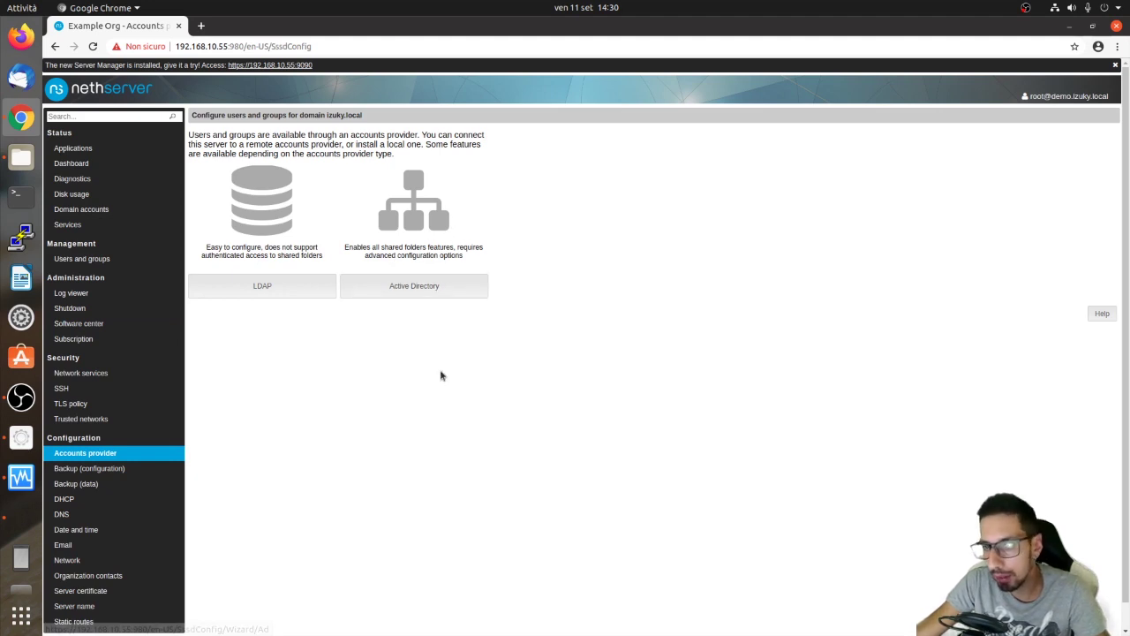
Preview the Active Directory and local OpenLDAP provider options, then open the Log viewer.
click(413, 282)
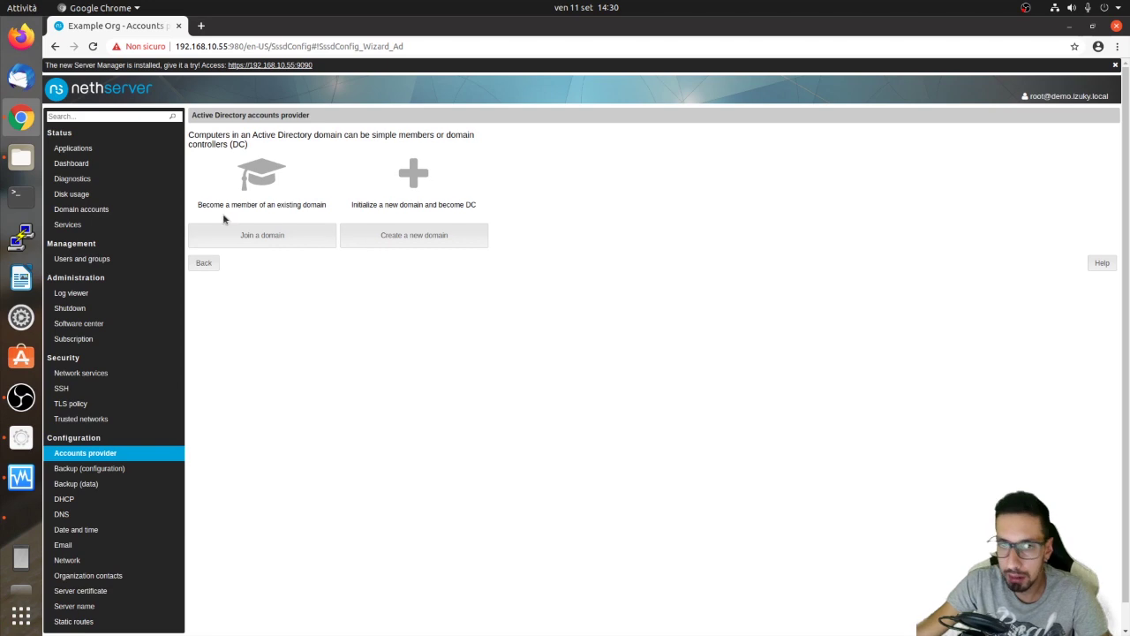
click(220, 263)
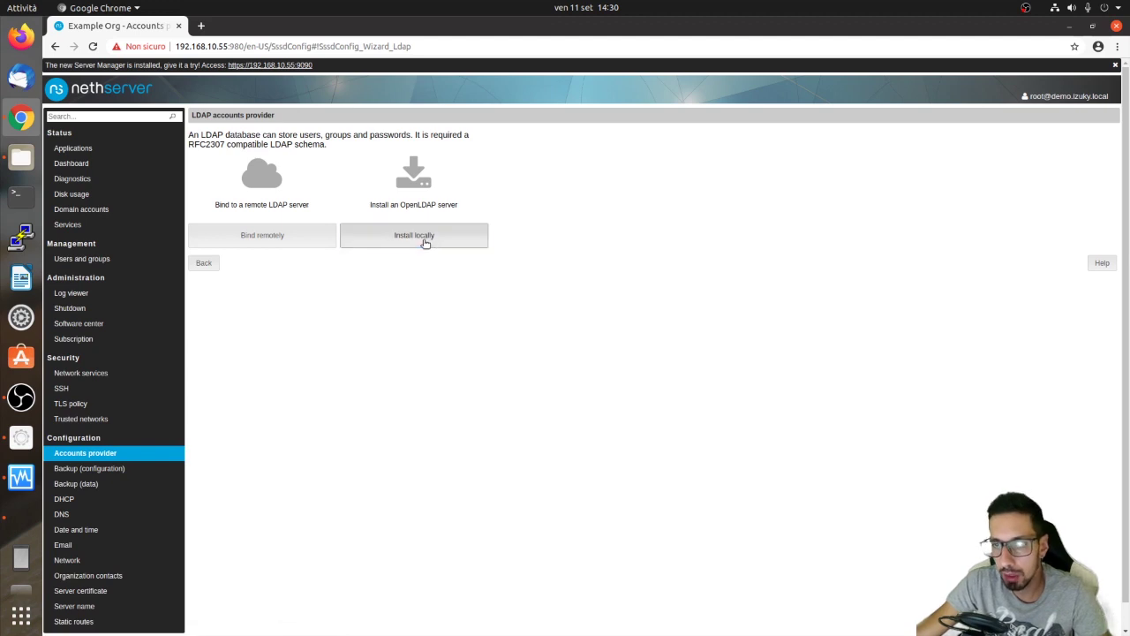
click(427, 236)
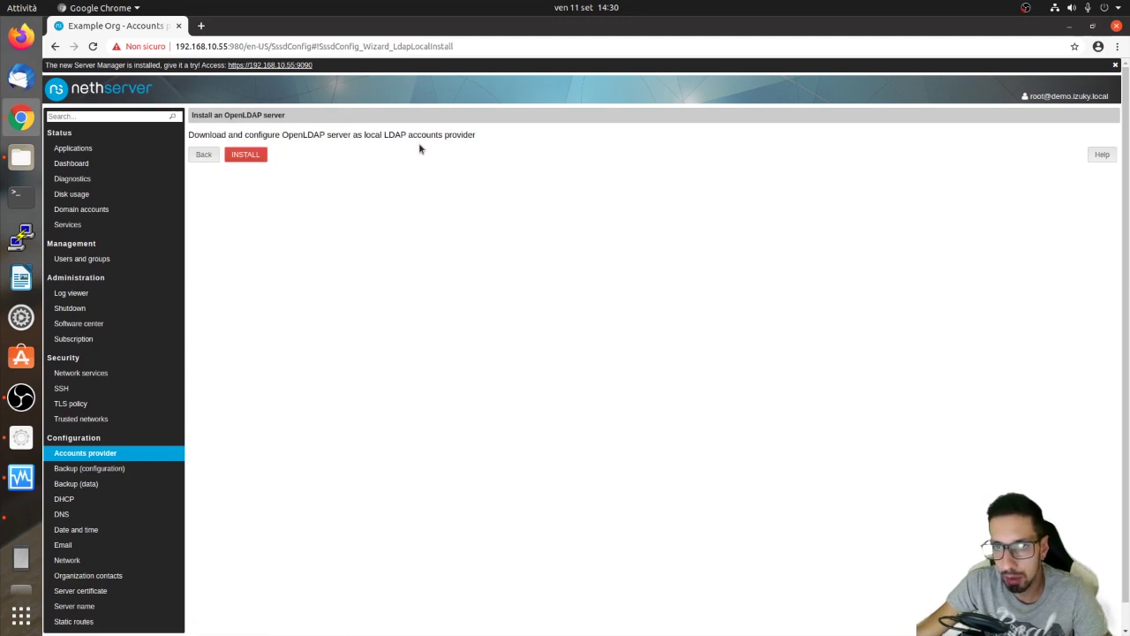
key(alt+Left)
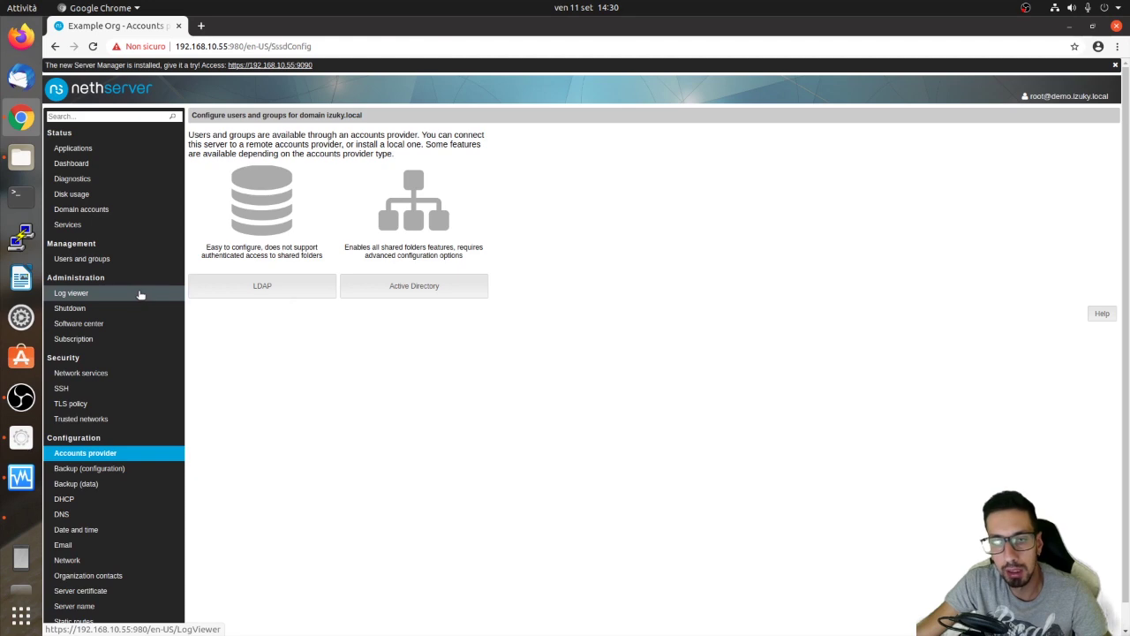
click(140, 295)
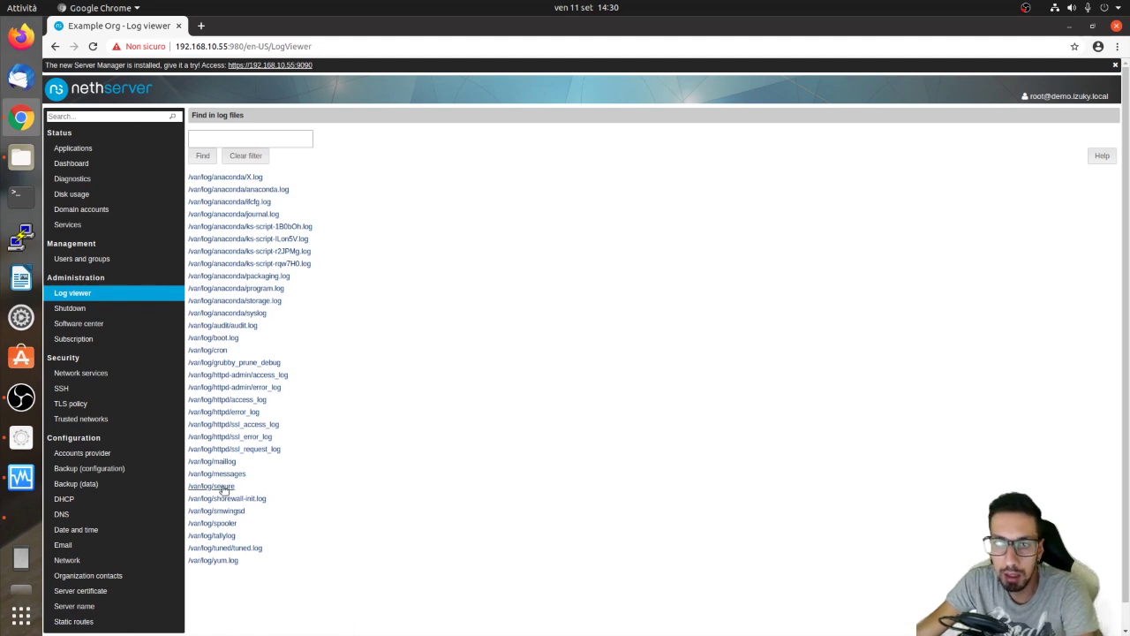
View the Shutdown reboot and poweroff options, then open the Software center.
click(95, 309)
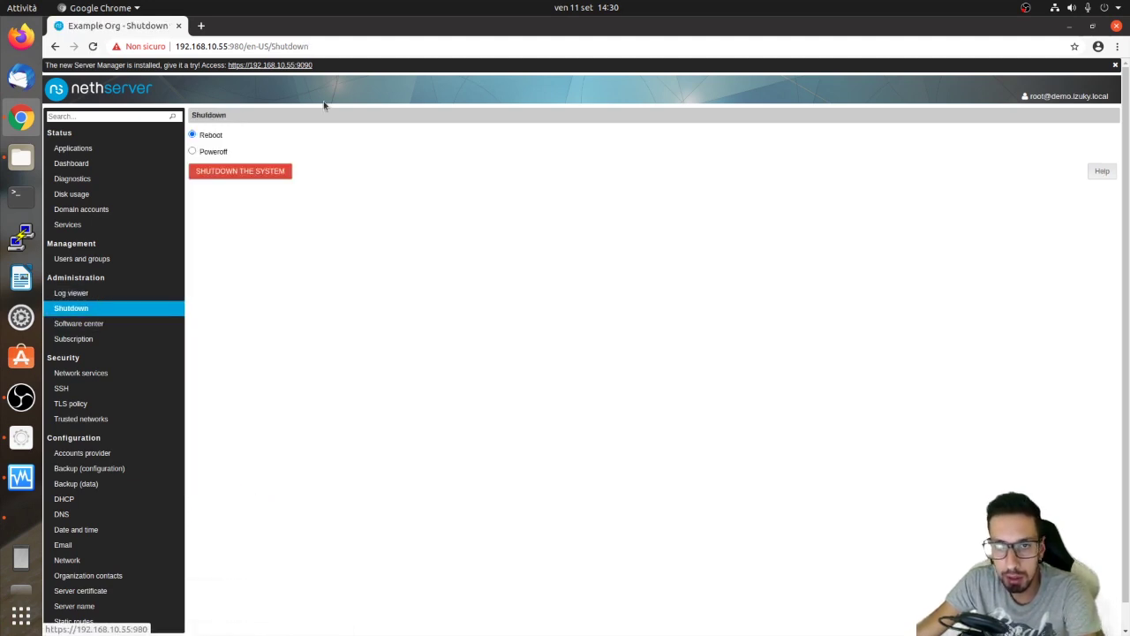
click(104, 326)
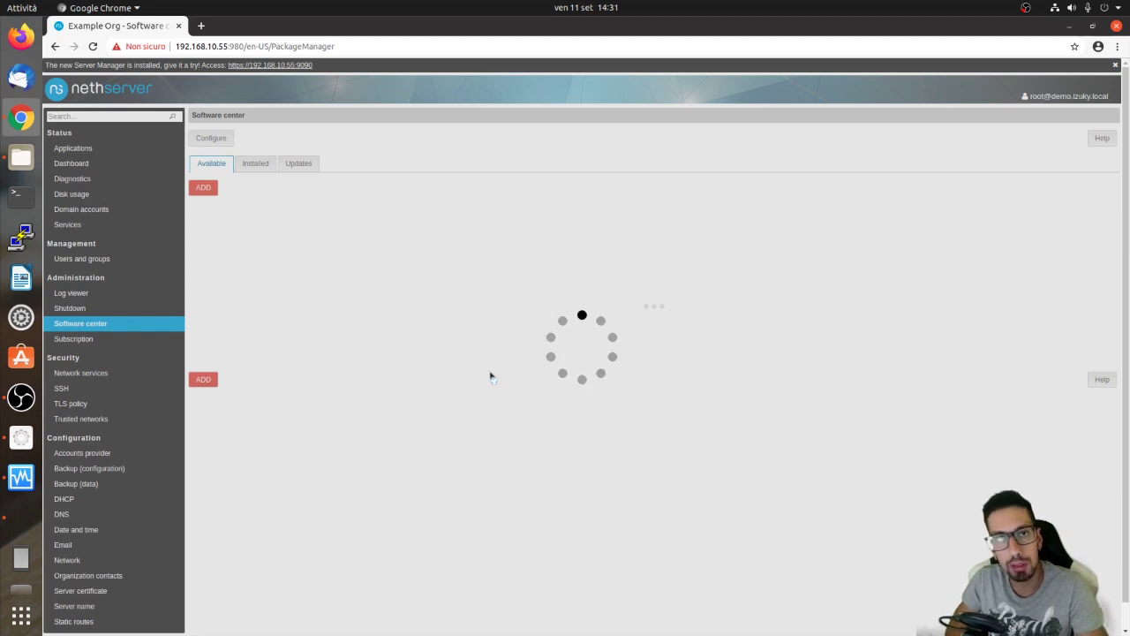
Open the Network services list and highlight the chronyd port and access values.
click(108, 375)
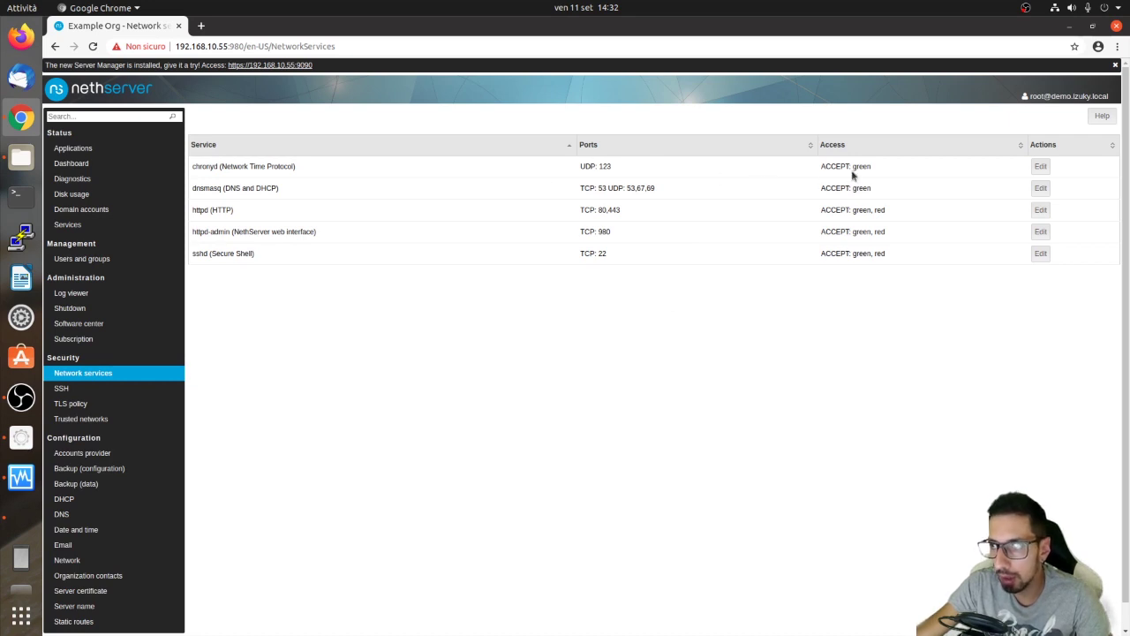
drag(887, 180, 782, 165)
click(703, 192)
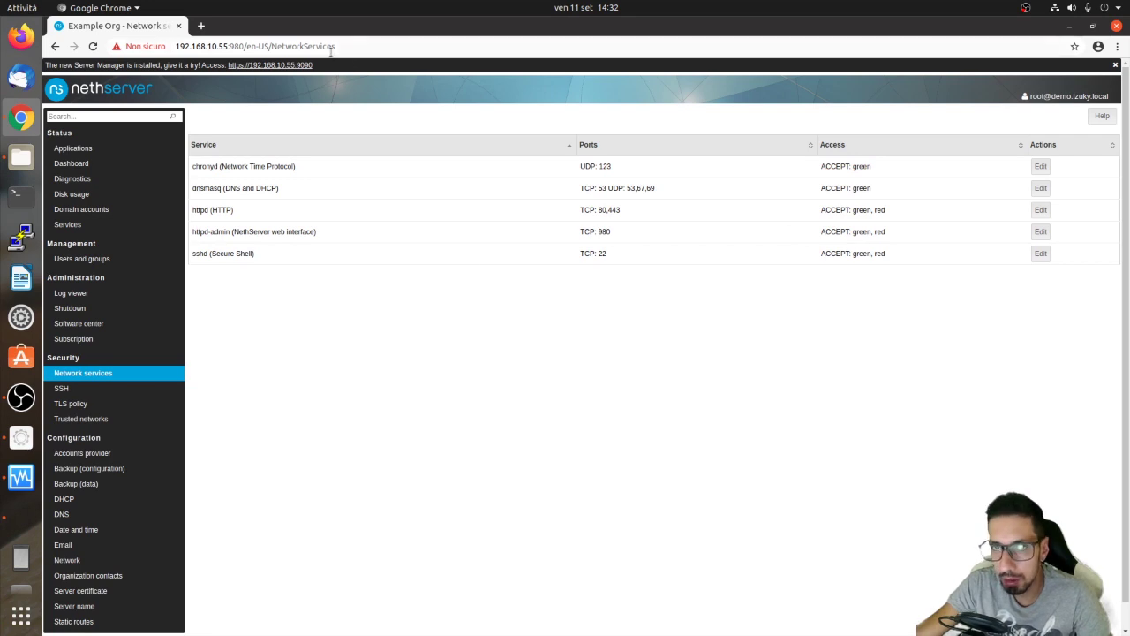
Highlight port 980 in the Server Manager's page address.
click(243, 46)
double_click(263, 45)
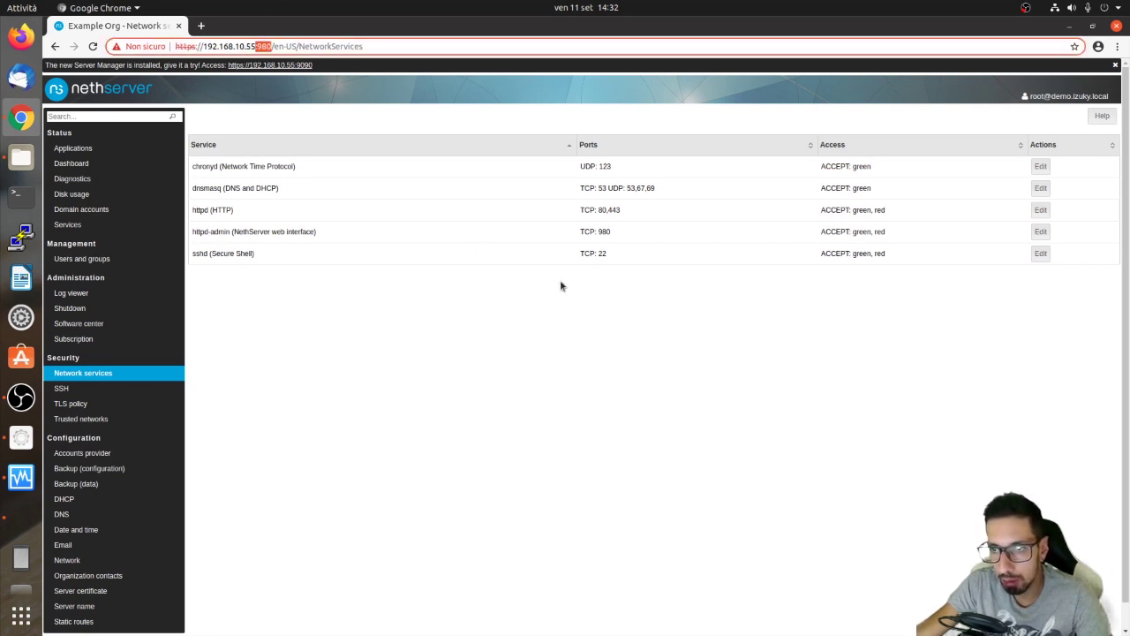
click(618, 250)
Highlight the httpd-admin row's TCP 980 port and green/red access, then go to SSH settings.
drag(820, 232, 886, 237)
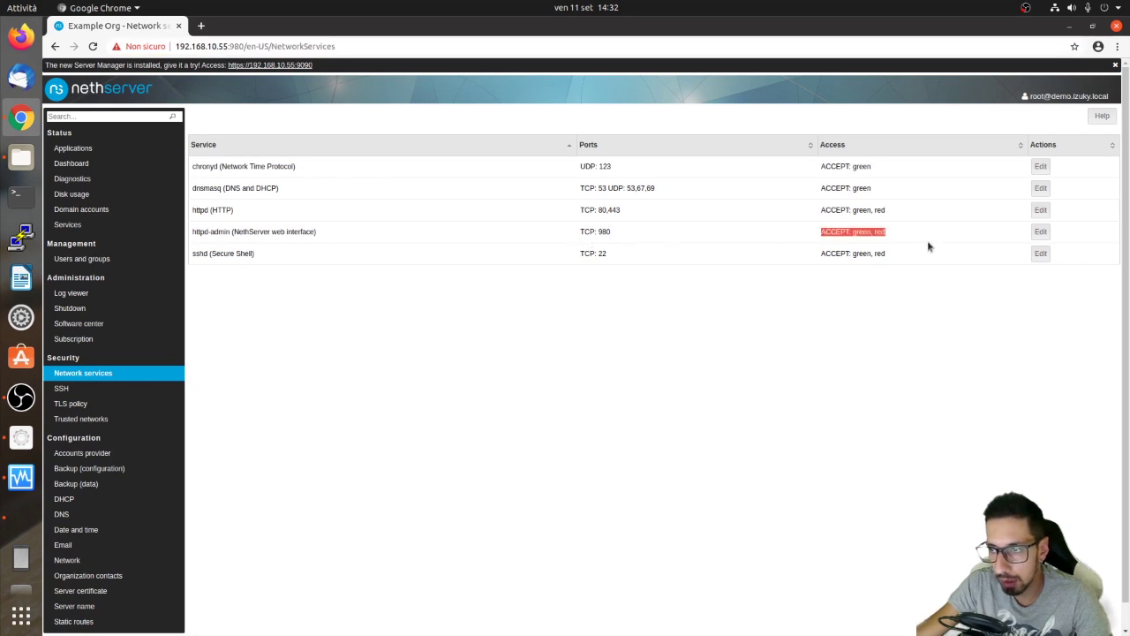
drag(424, 237, 821, 230)
click(886, 232)
click(821, 230)
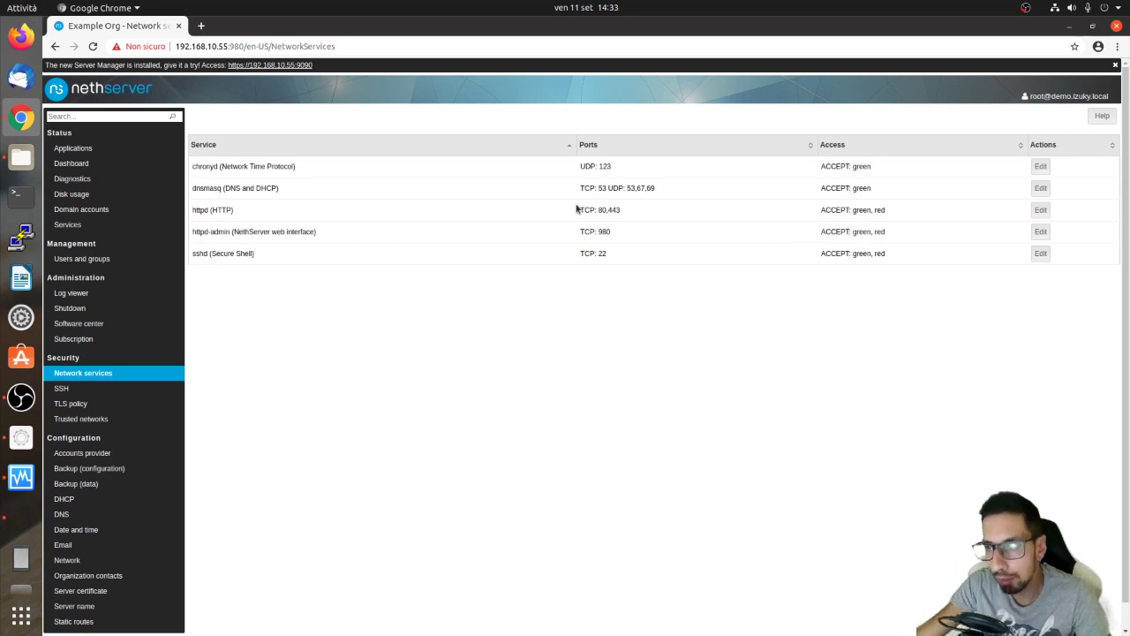
drag(615, 223, 603, 235)
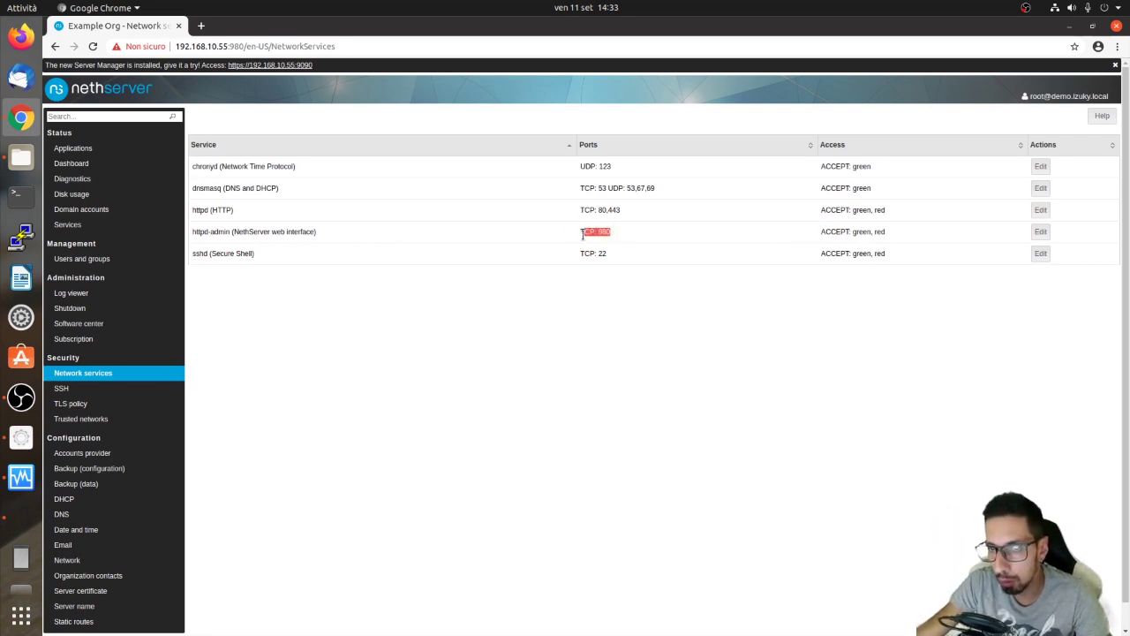
click(579, 239)
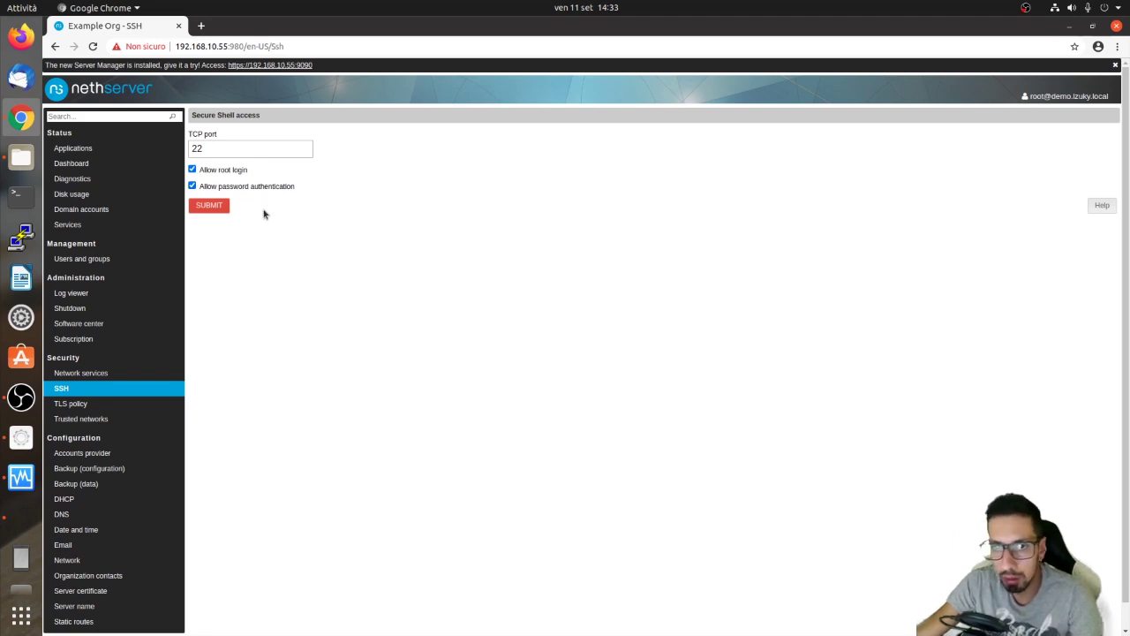
Review TLS policy security levels, keeping Policy 2018-10-01, then go to Trusted networks.
click(79, 404)
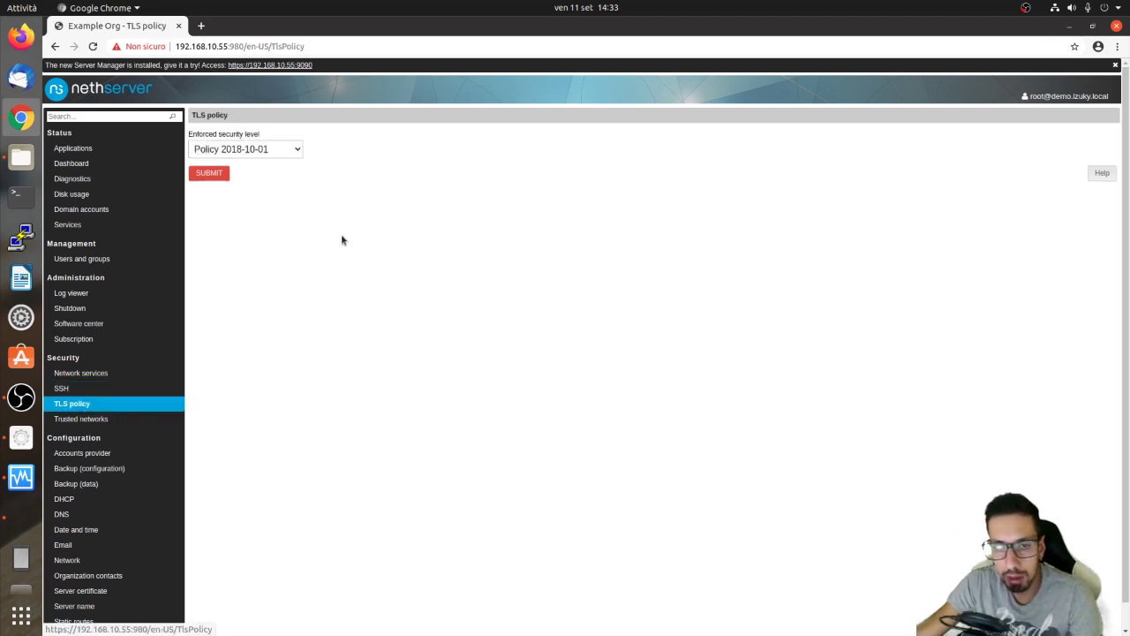
click(289, 150)
click(424, 347)
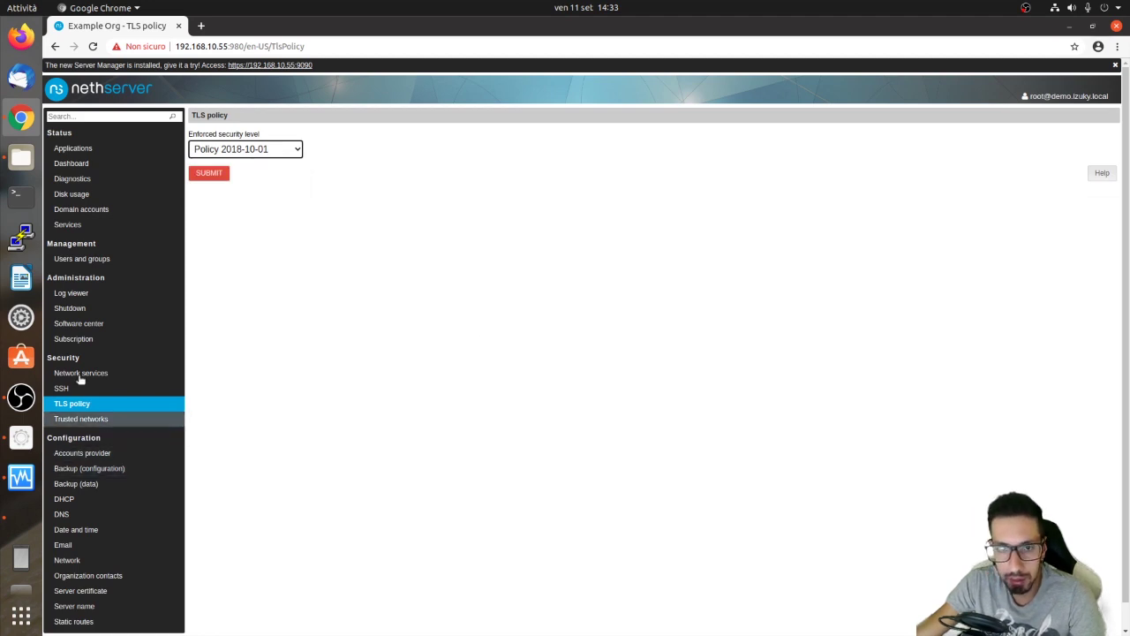
click(273, 146)
click(330, 306)
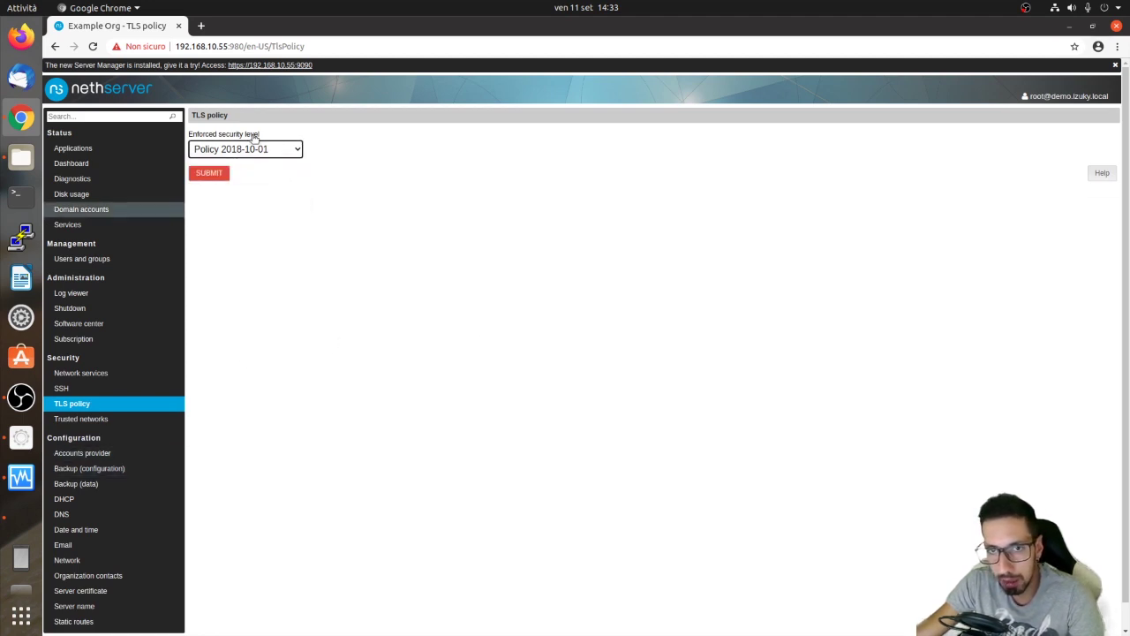
click(84, 421)
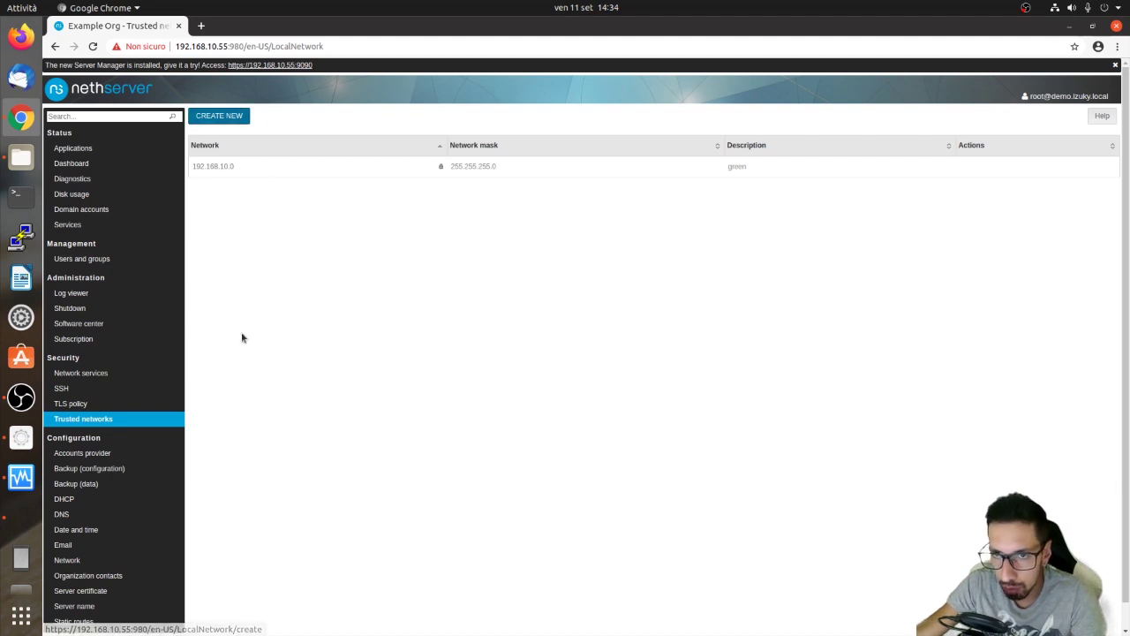
Highlight the trusted network 192.168.10.0, then go to the Backup (configuration) page.
drag(196, 159, 244, 172)
click(243, 170)
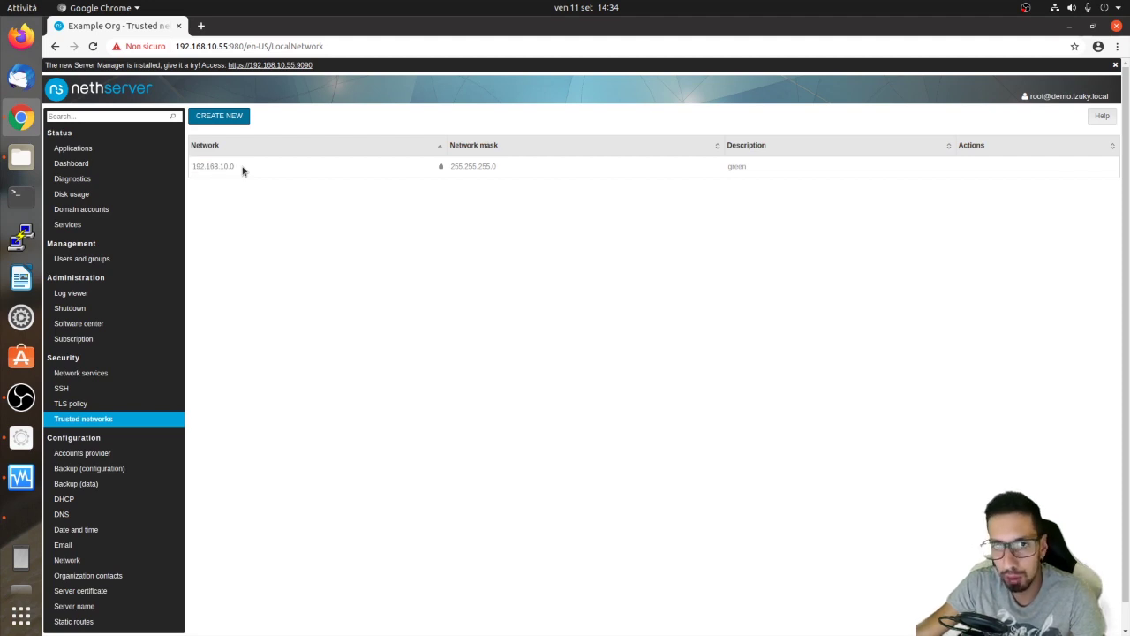
double_click(221, 166)
click(225, 165)
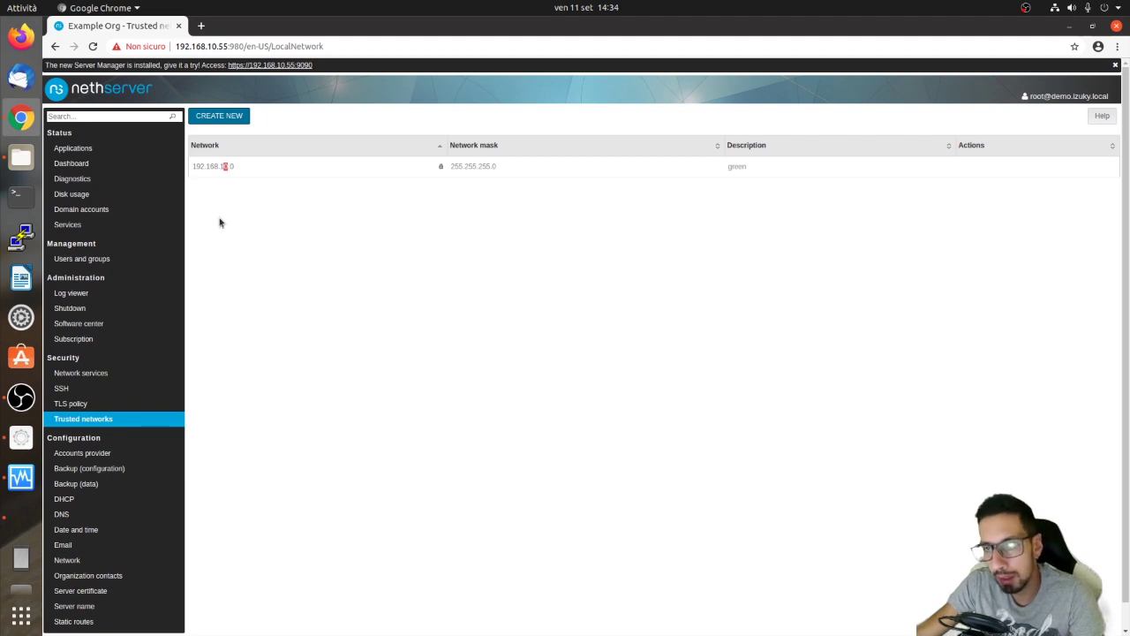
click(93, 468)
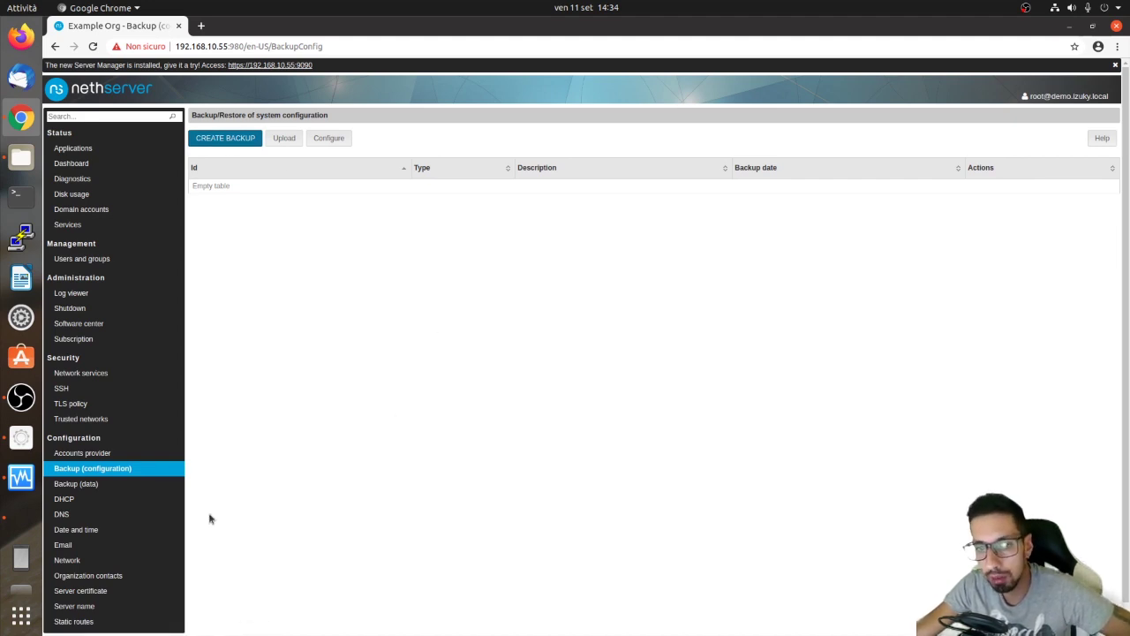
Enable automatic data backup and try NFS, then Windows share (CIFS) destinations.
scroll(210, 519, down, 1)
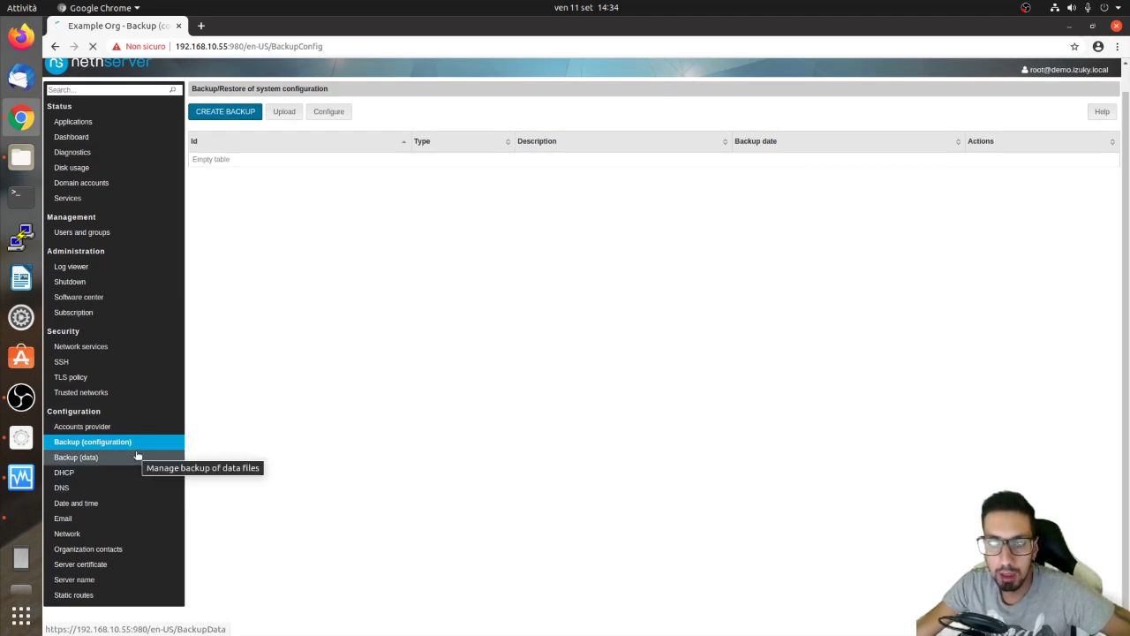
click(138, 460)
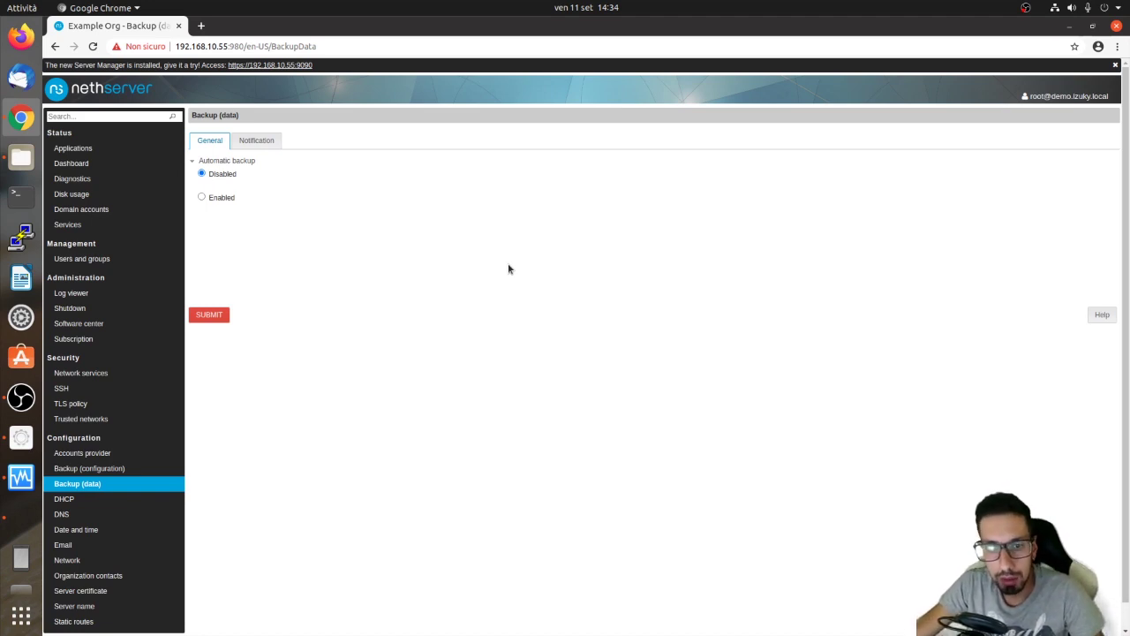
click(204, 199)
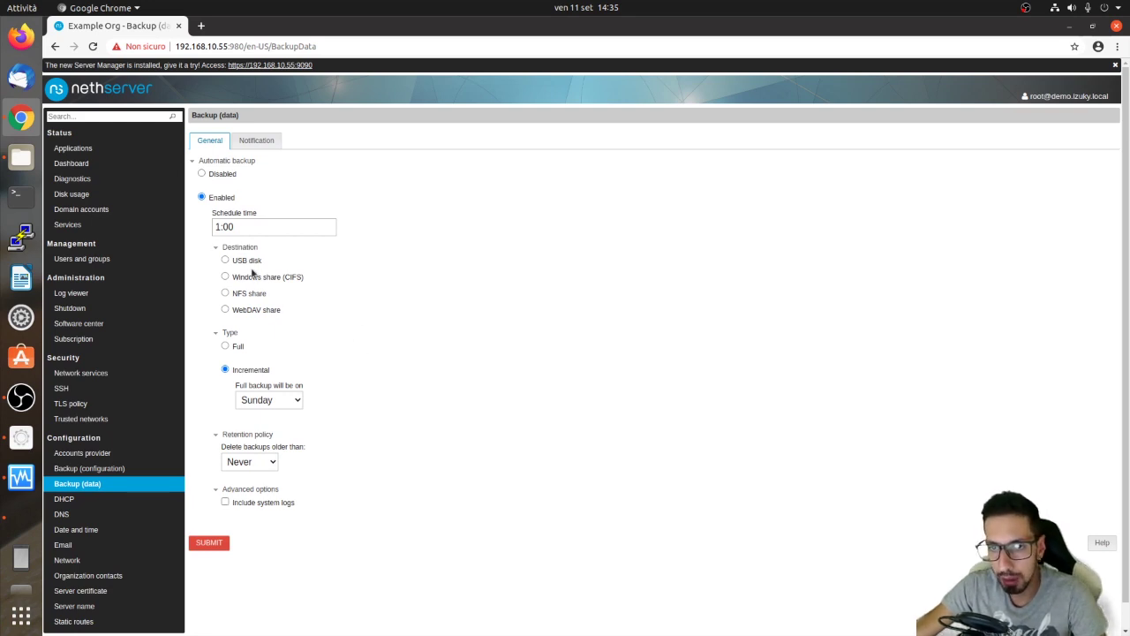
click(225, 293)
click(226, 277)
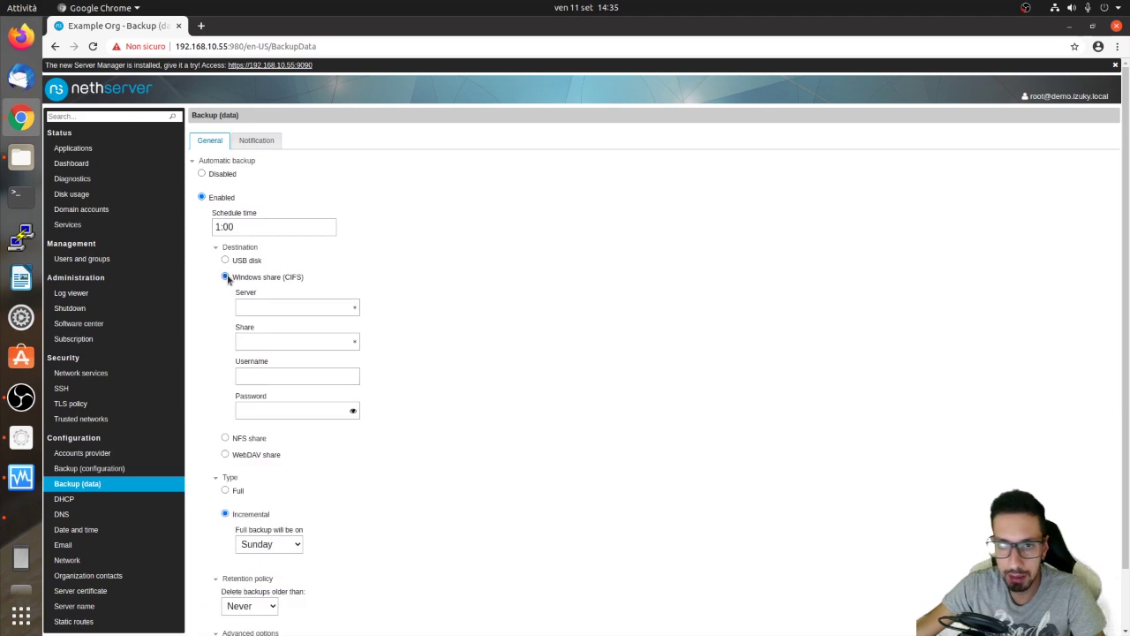
Try Full then Incremental backup type, keep Sunday full backups, and retain 1 week.
scroll(267, 482, down, 2)
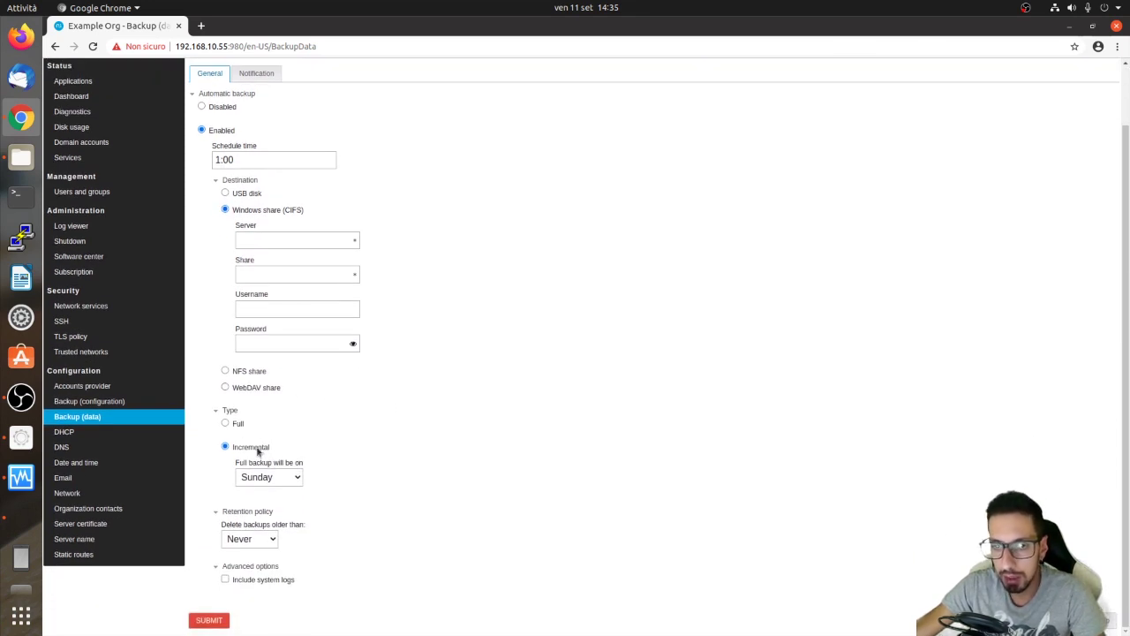
click(225, 425)
click(225, 486)
scroll(265, 495, down, 1)
click(269, 477)
click(269, 477)
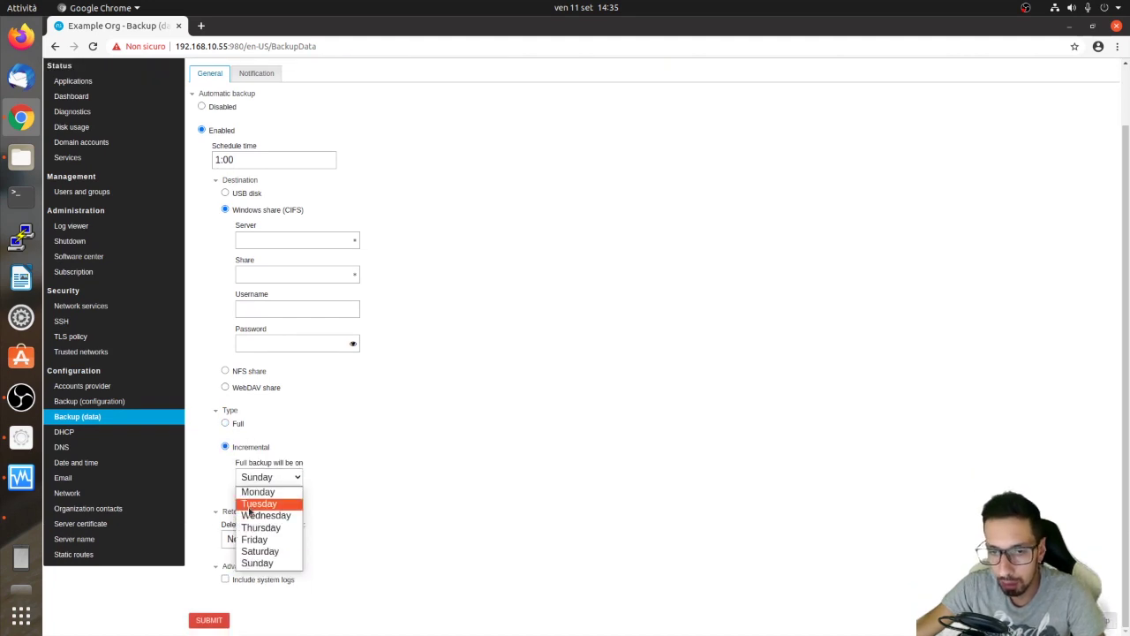
click(219, 536)
click(221, 537)
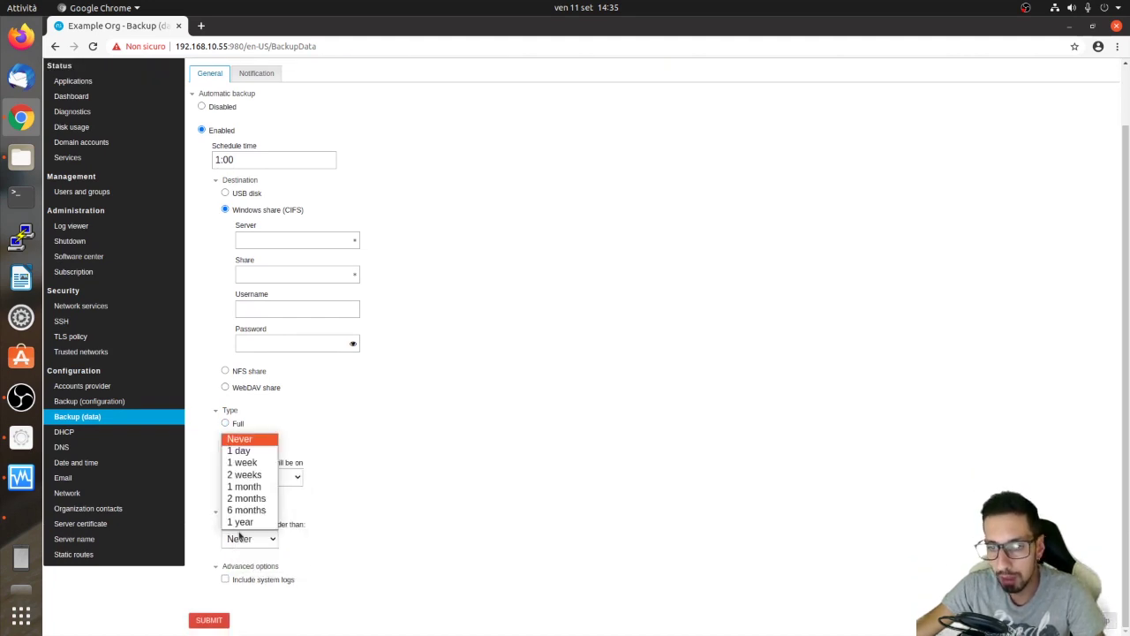
click(260, 466)
View the Notification settings, then reload Backup (data) to discard the changes.
scroll(449, 301, up, 2)
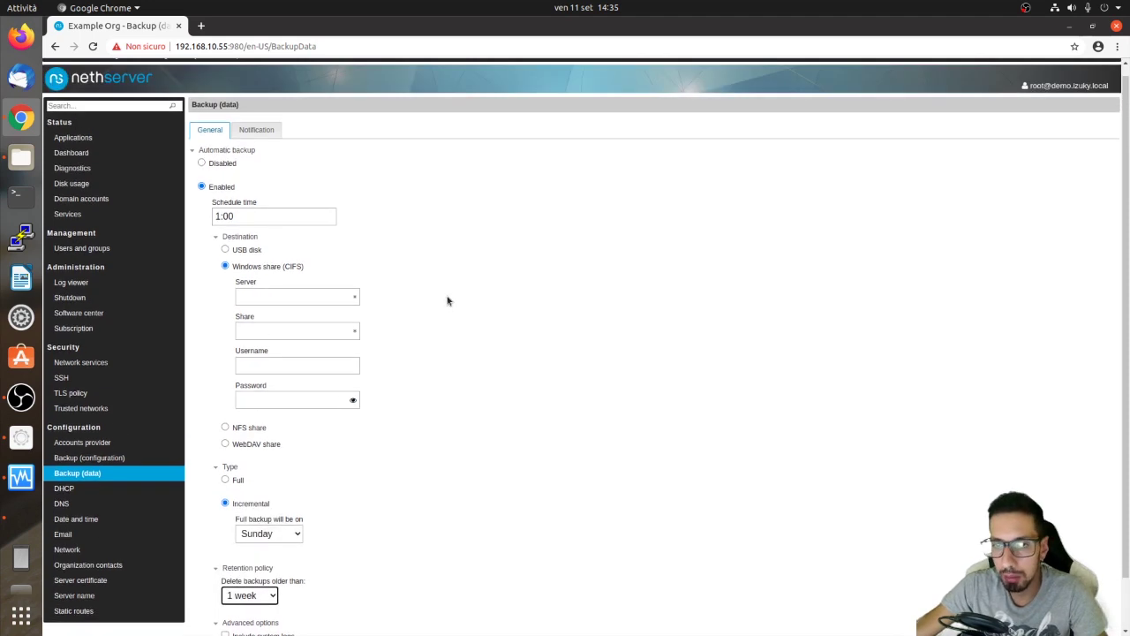
click(258, 142)
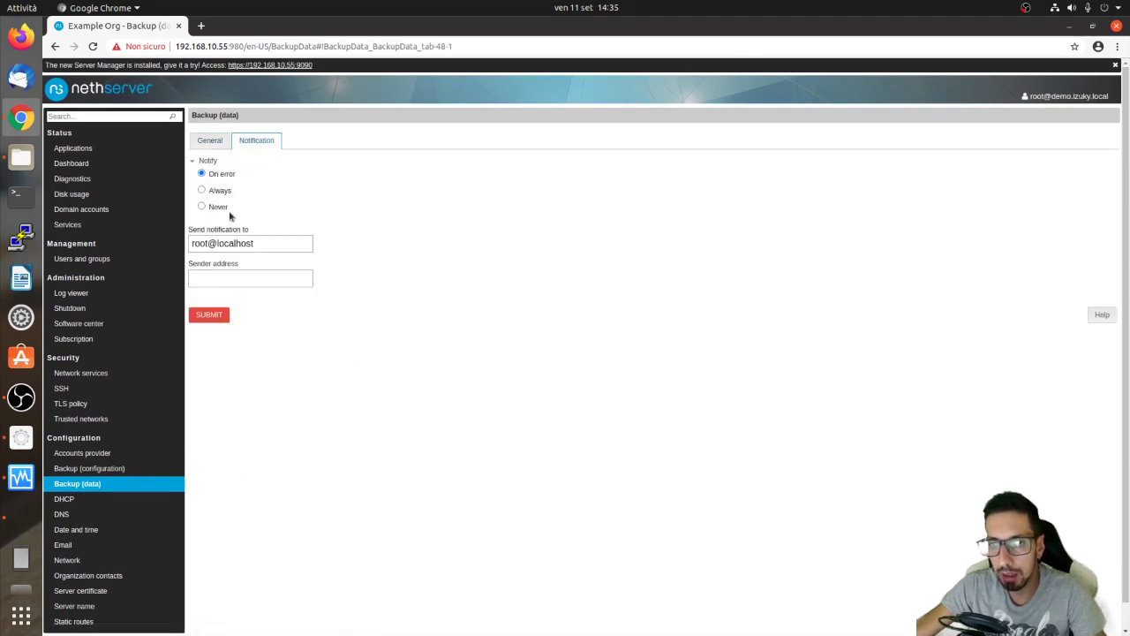
scroll(242, 530, down, 1)
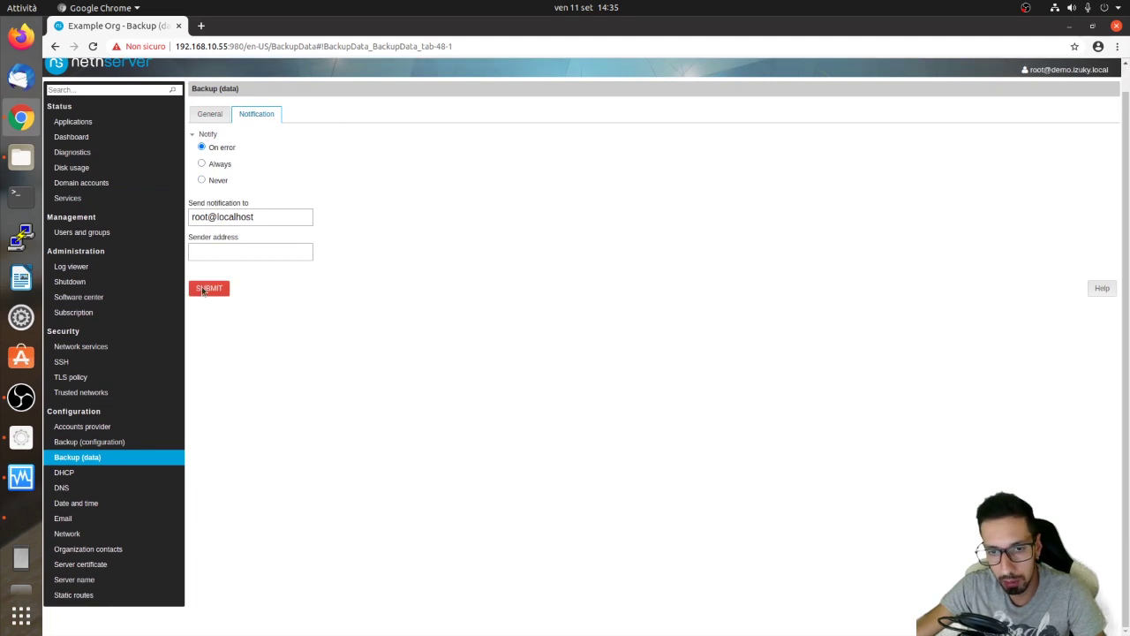
click(119, 458)
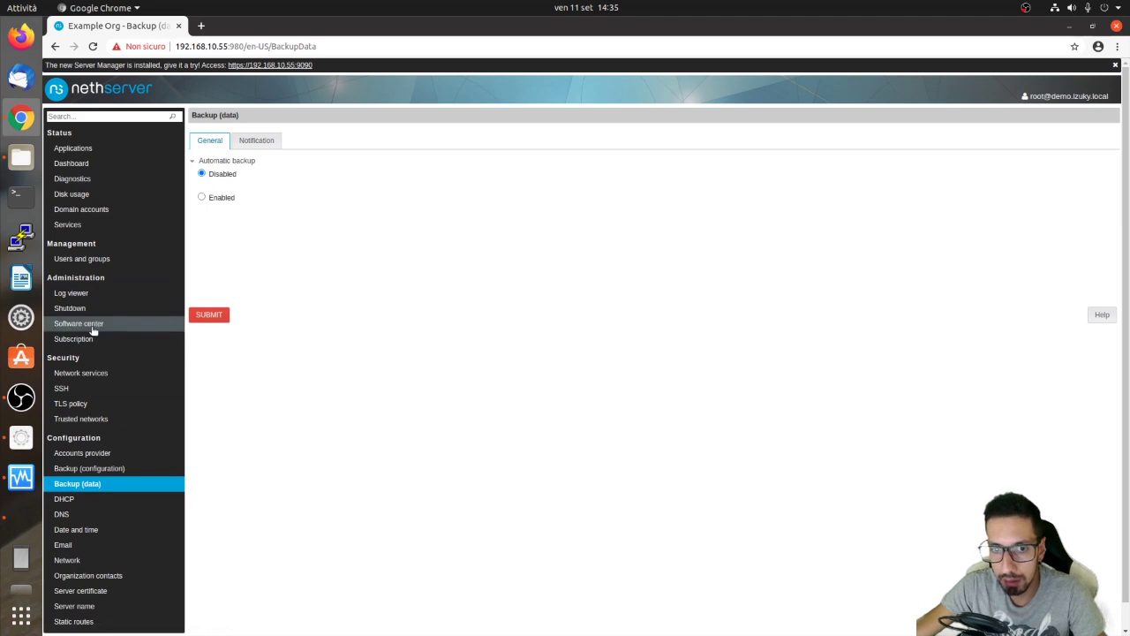
scroll(247, 565, down, 1)
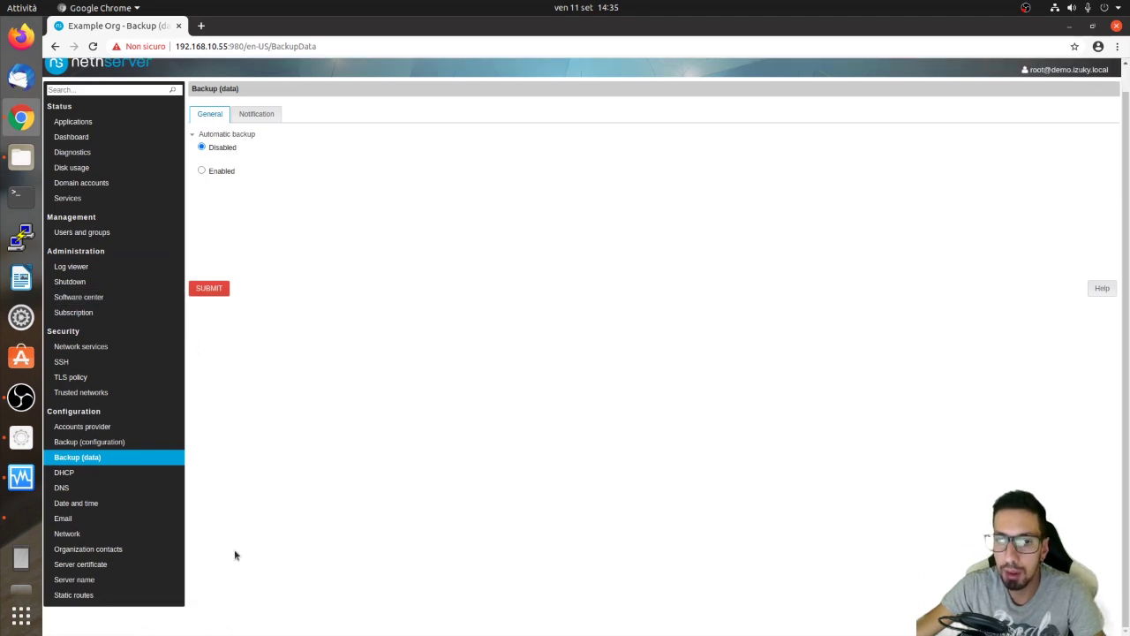
Enable DHCP on the green enp0s3 interface and look over range and gateway fields.
click(157, 476)
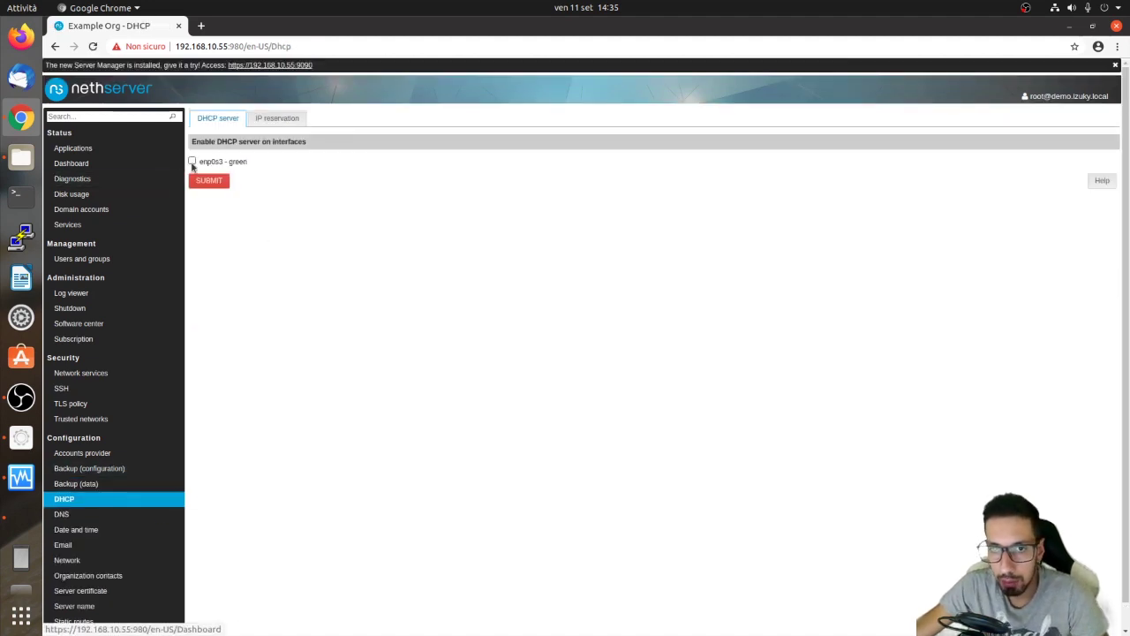
click(192, 162)
click(232, 212)
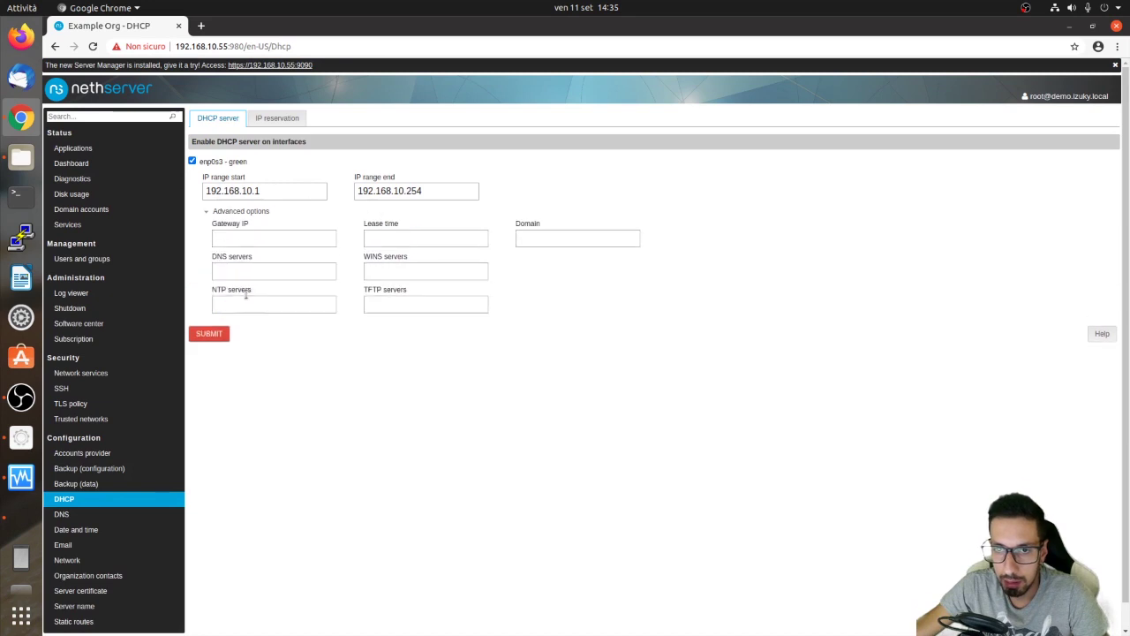
click(300, 186)
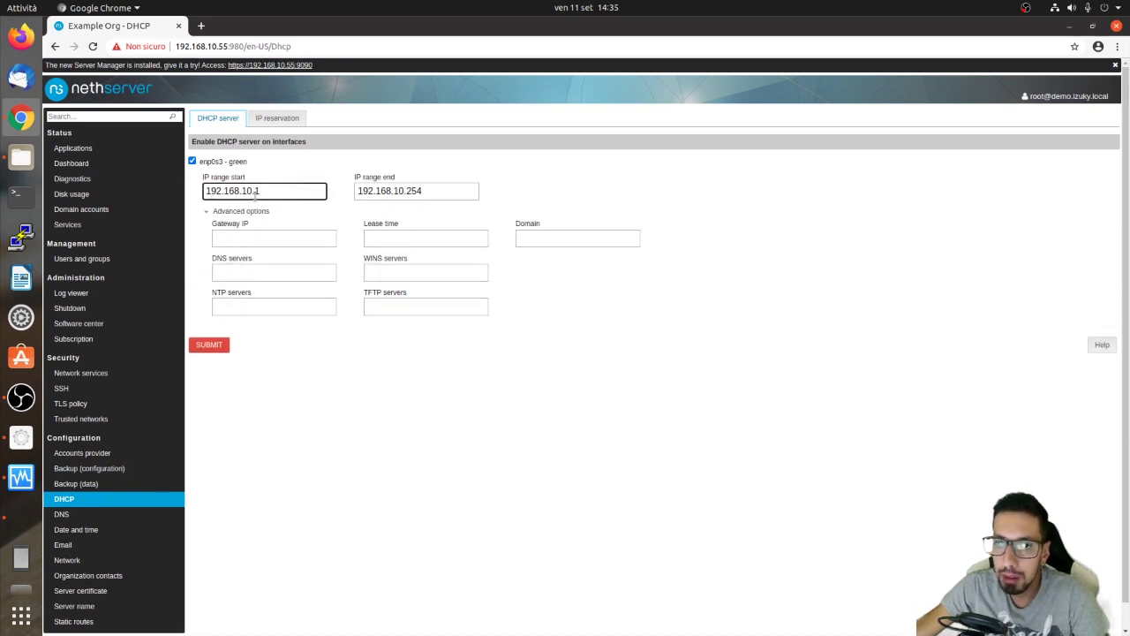
click(476, 195)
click(243, 237)
scroll(200, 426, down, 1)
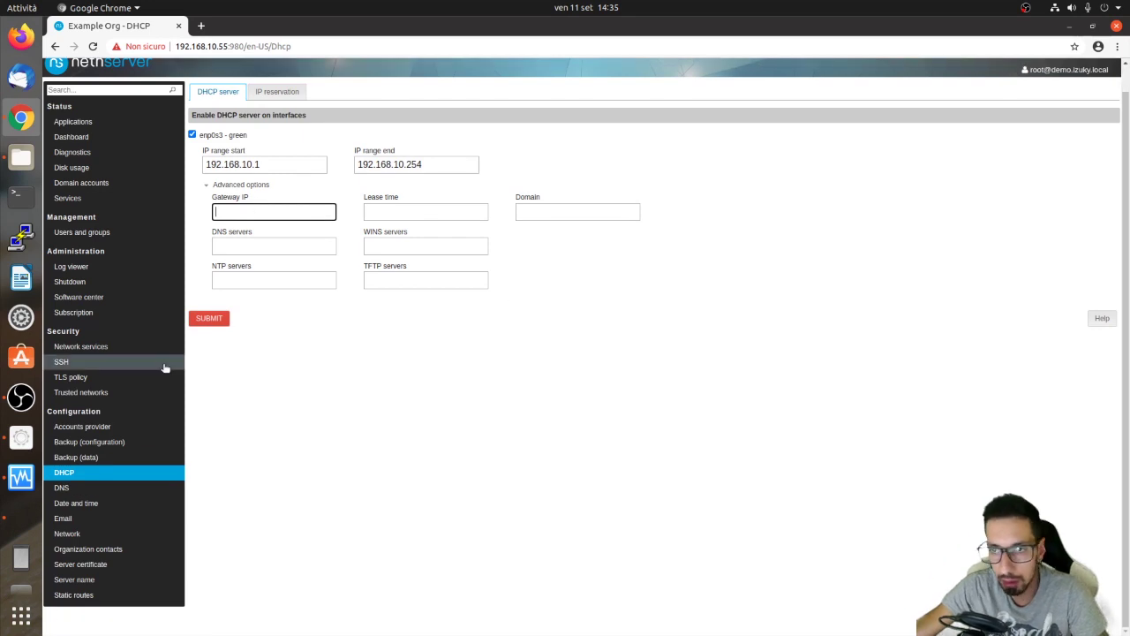
Review the DNS host records and server alias records.
click(82, 487)
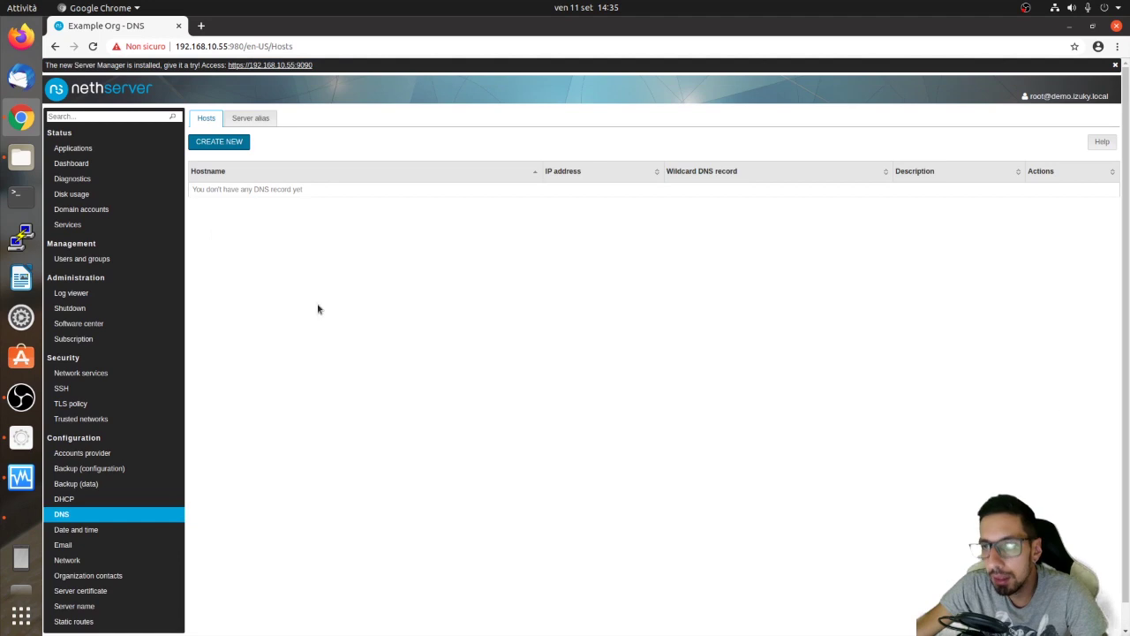
click(234, 121)
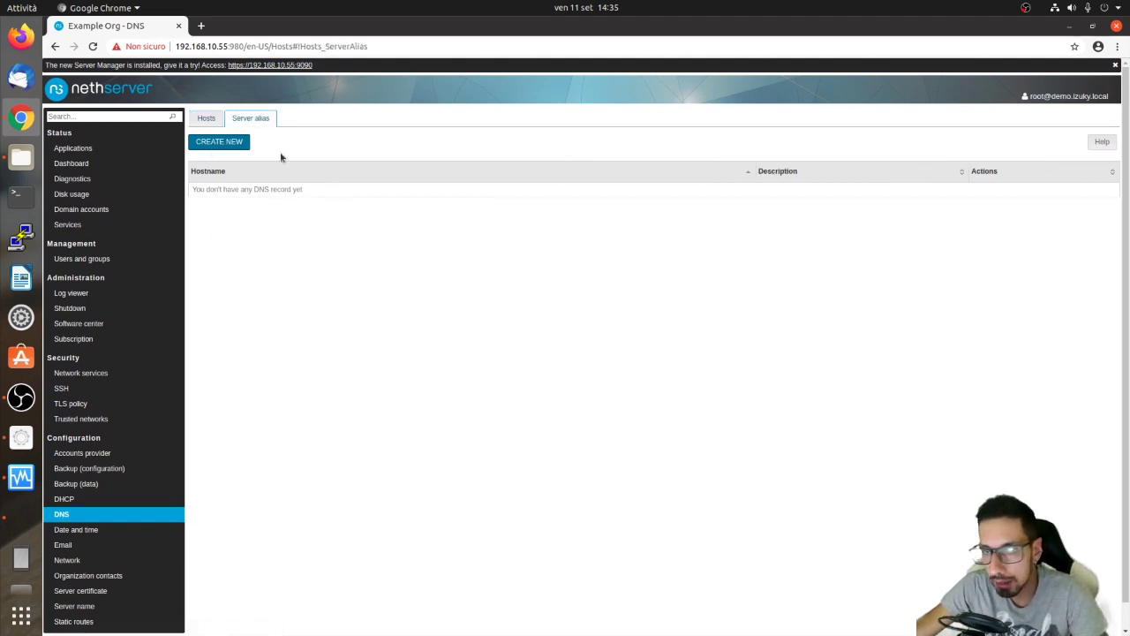
click(205, 119)
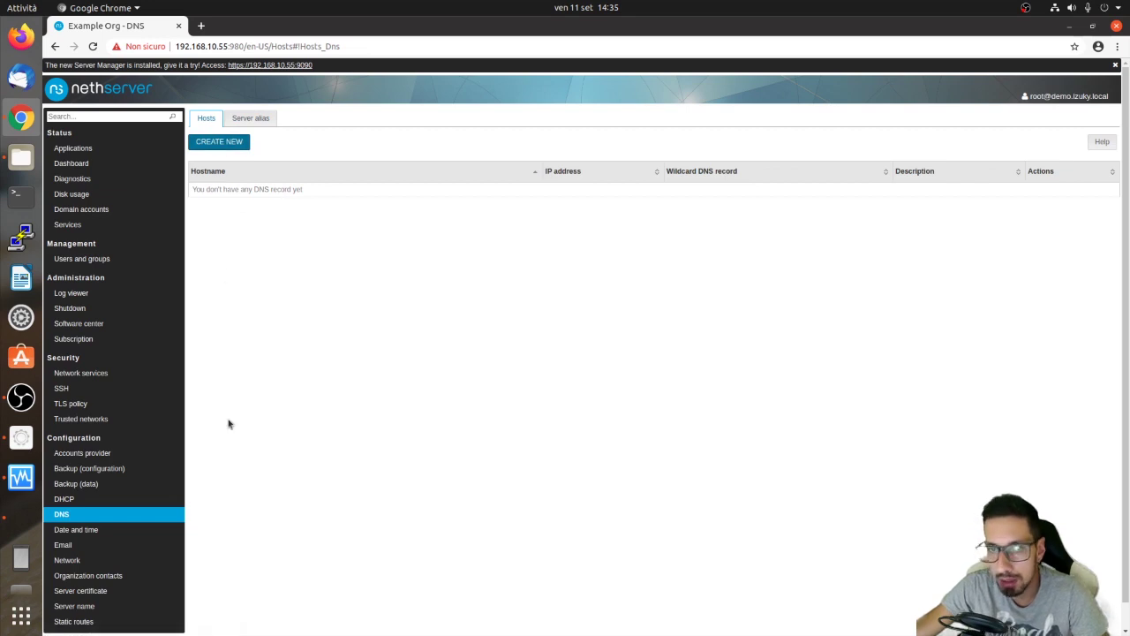
scroll(228, 424, down, 1)
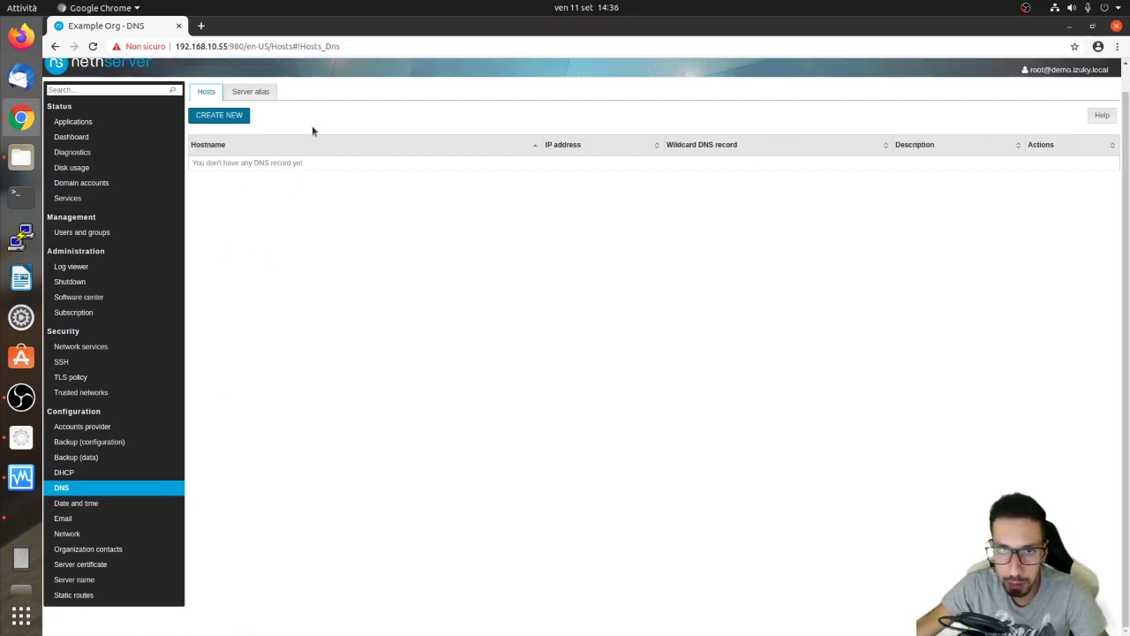
Check the Date and time NTP server address, then go to Email settings.
click(146, 503)
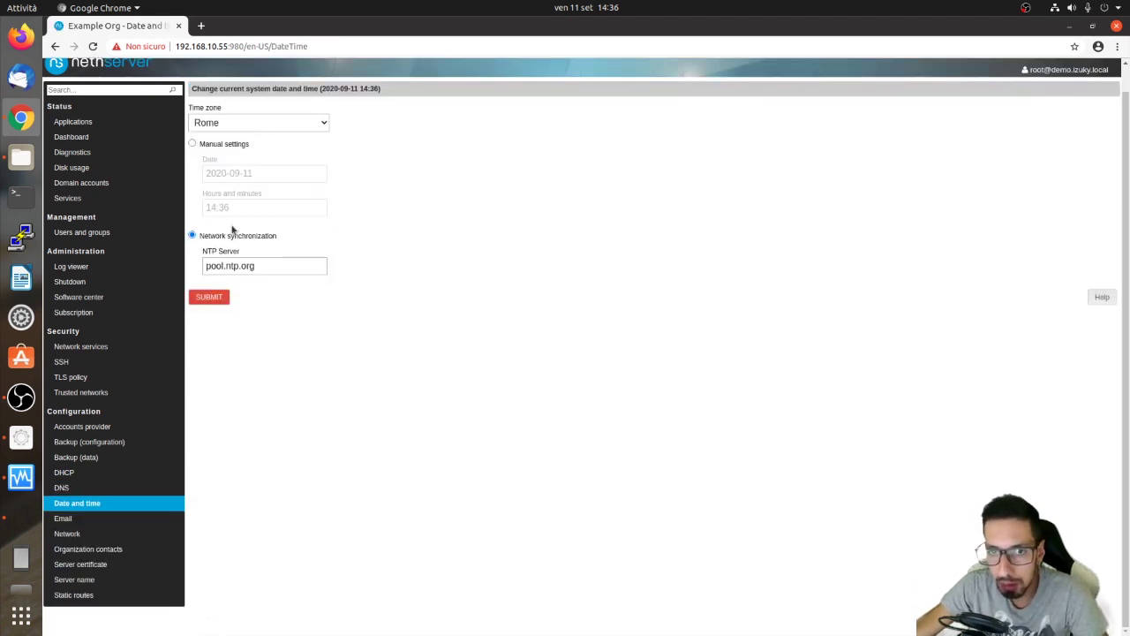
drag(253, 266, 233, 266)
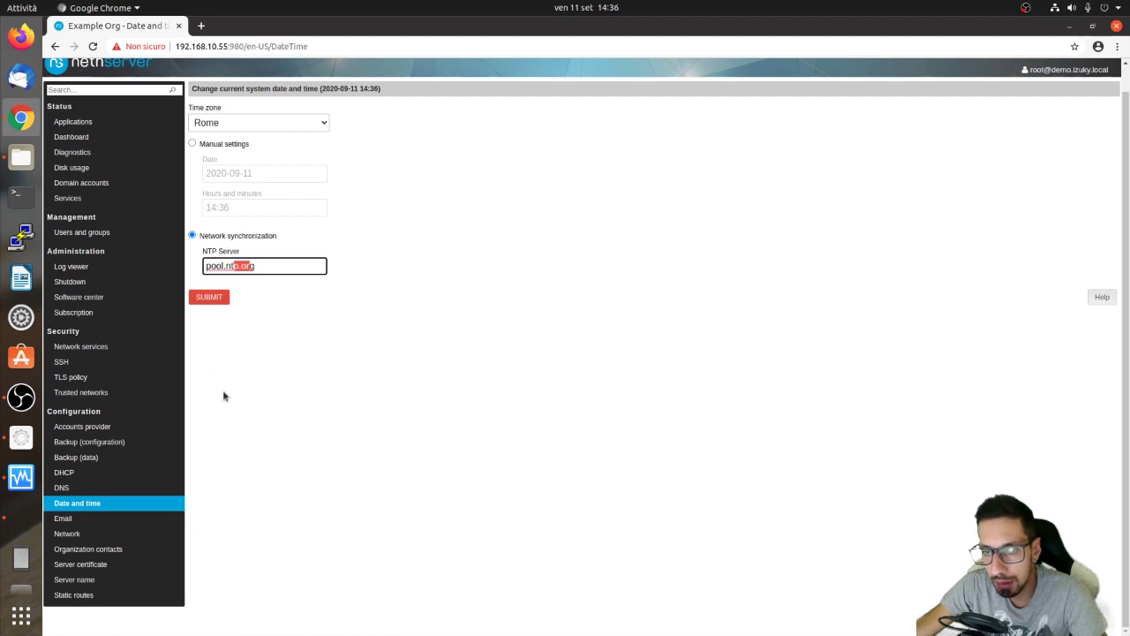
click(113, 518)
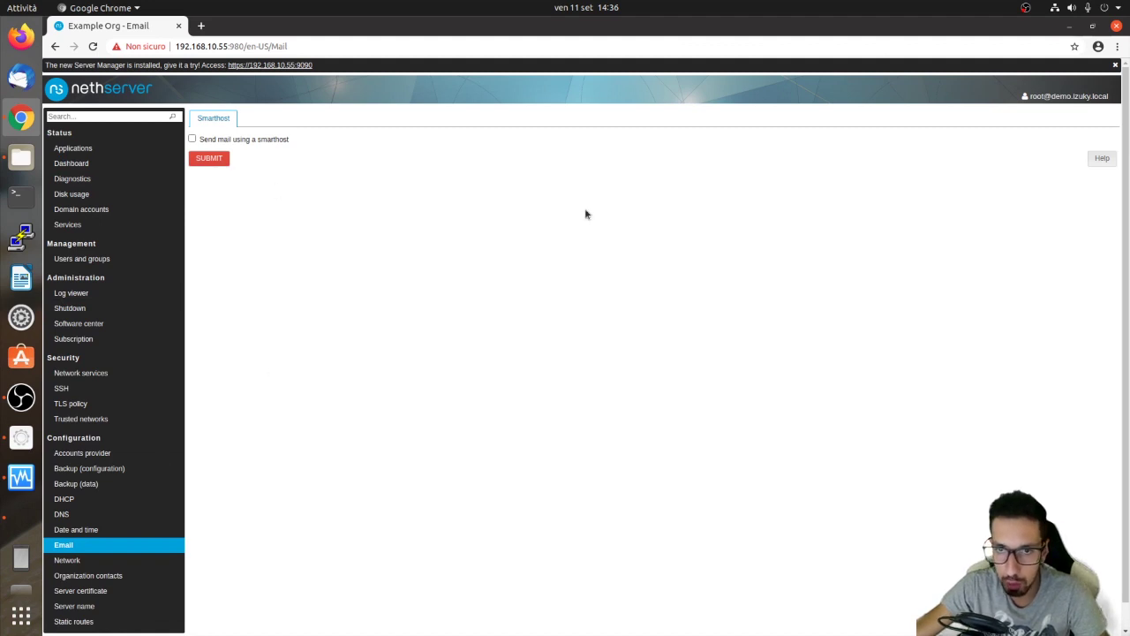
Toggle smarthost sending on and back off, leaving it unchecked.
click(192, 138)
click(192, 138)
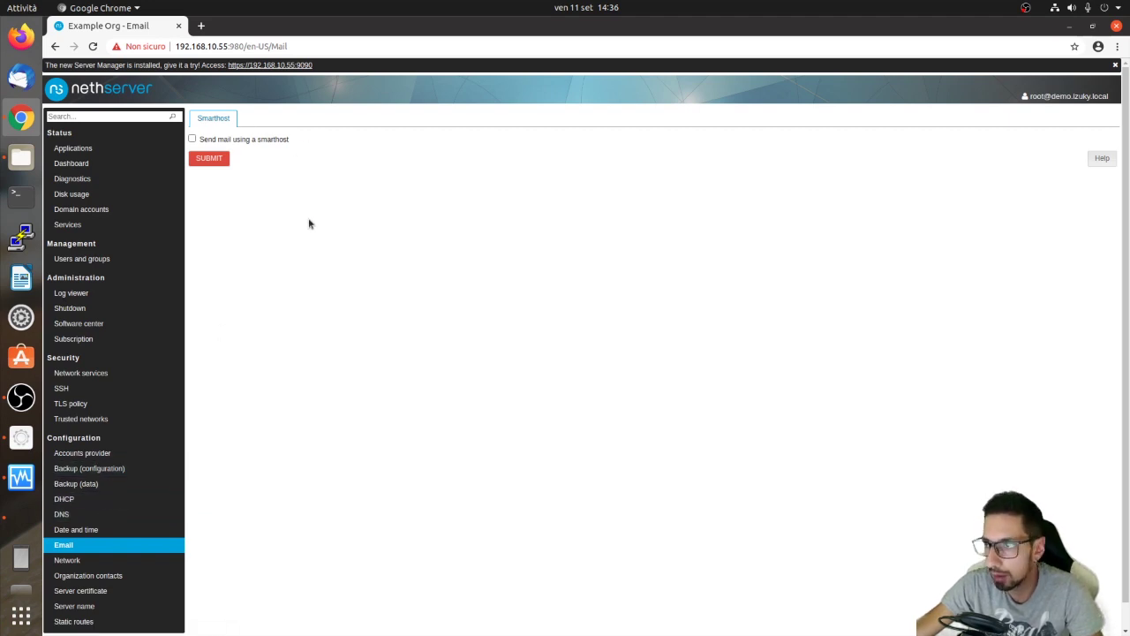
scroll(212, 265, down, 1)
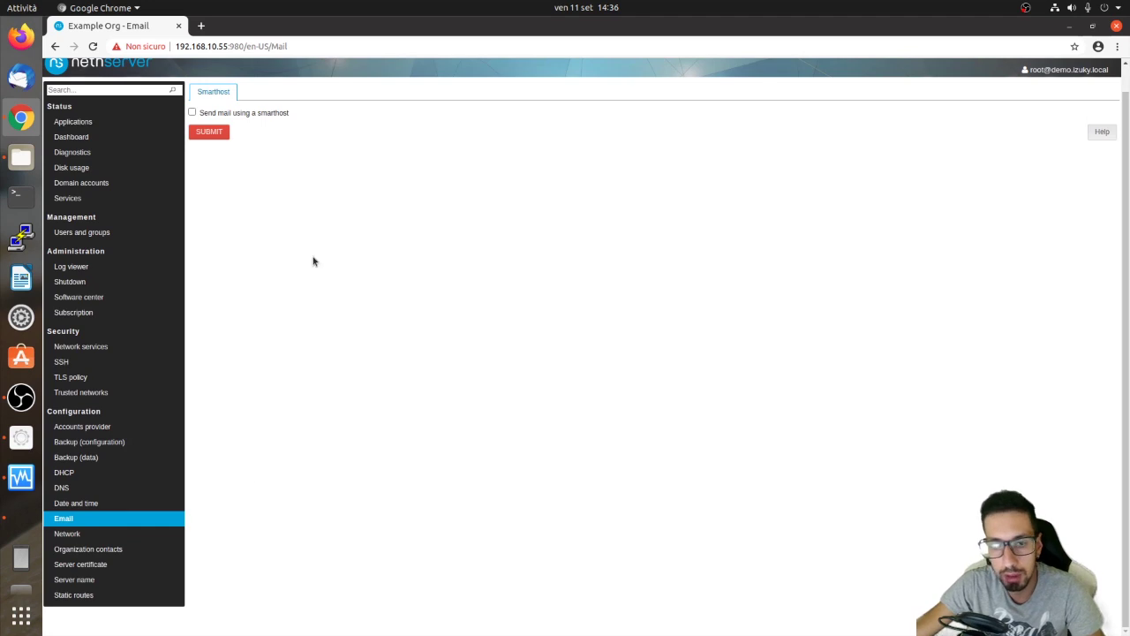
scroll(313, 260, up, 1)
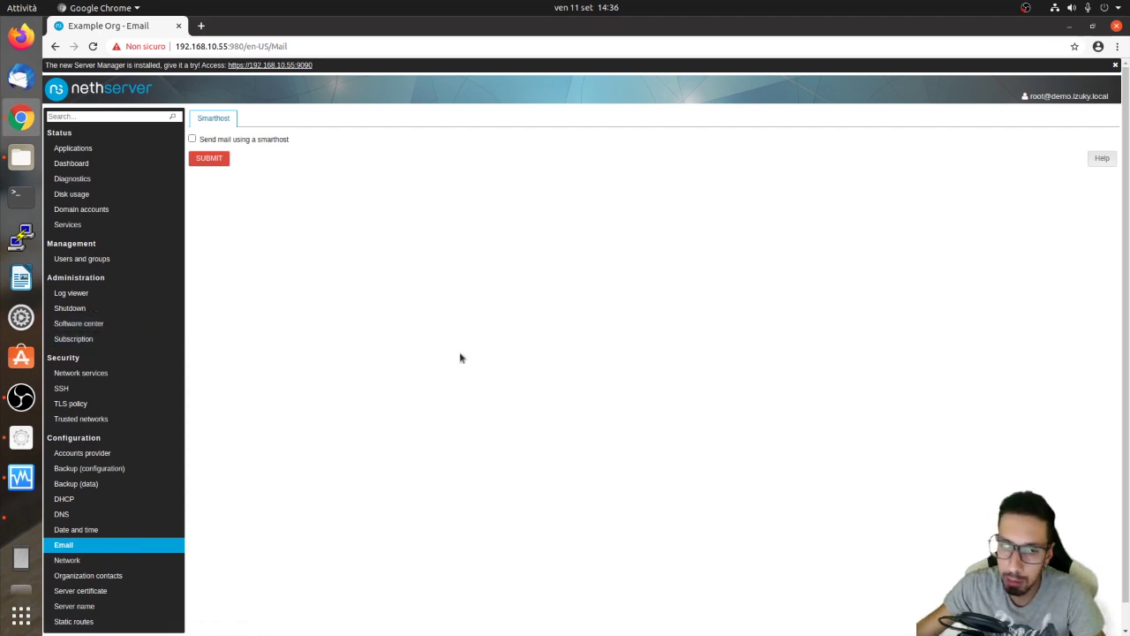
scroll(319, 415, down, 1)
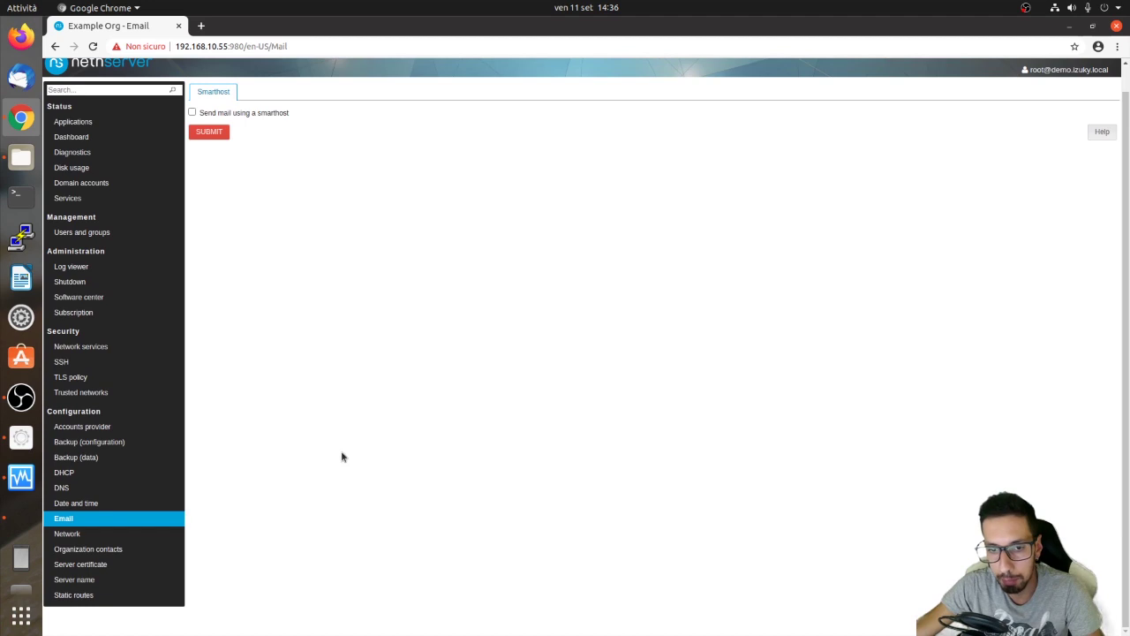
Open Network interfaces and highlight the static-address advice in the DHCP warning.
click(108, 536)
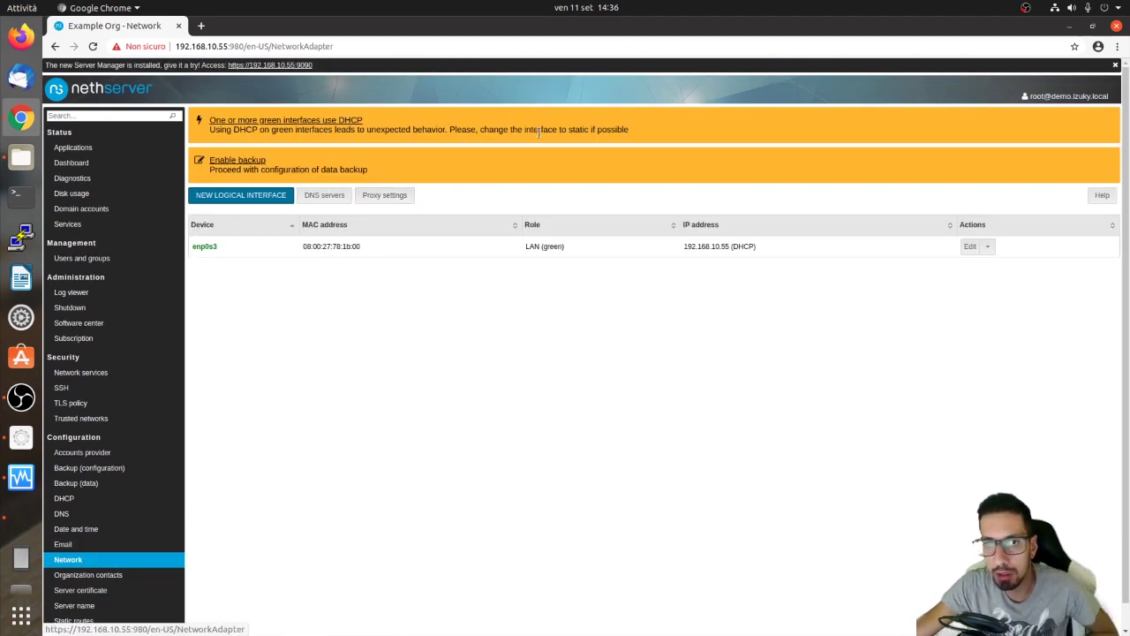
drag(538, 130, 629, 130)
click(290, 135)
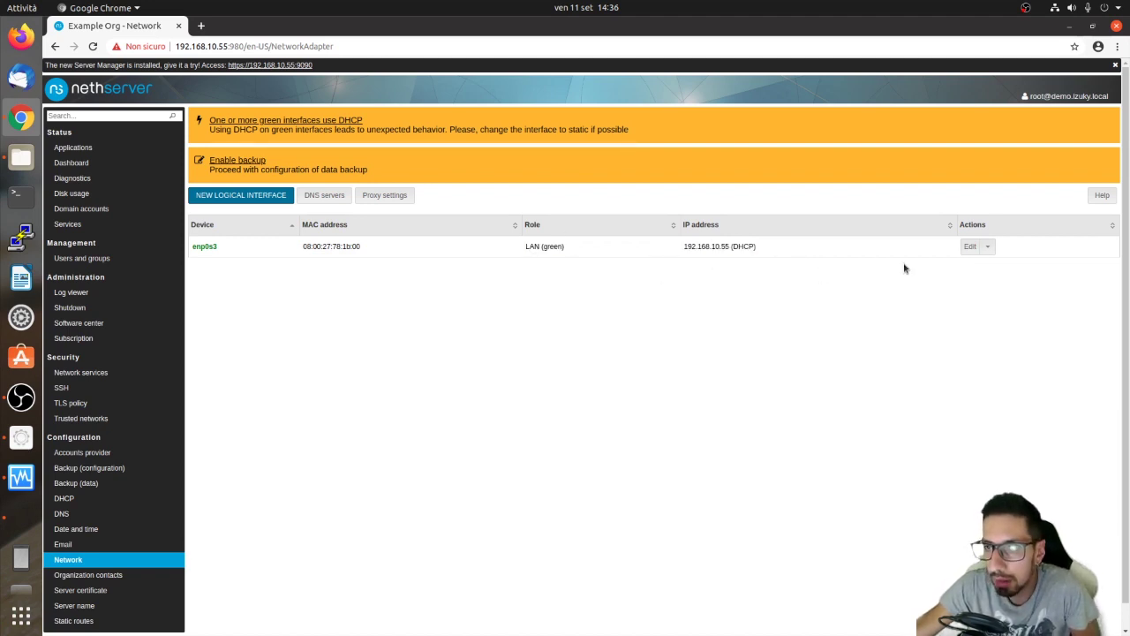
Try switching enp0s3 to a static address, then leave the form without saving.
click(971, 247)
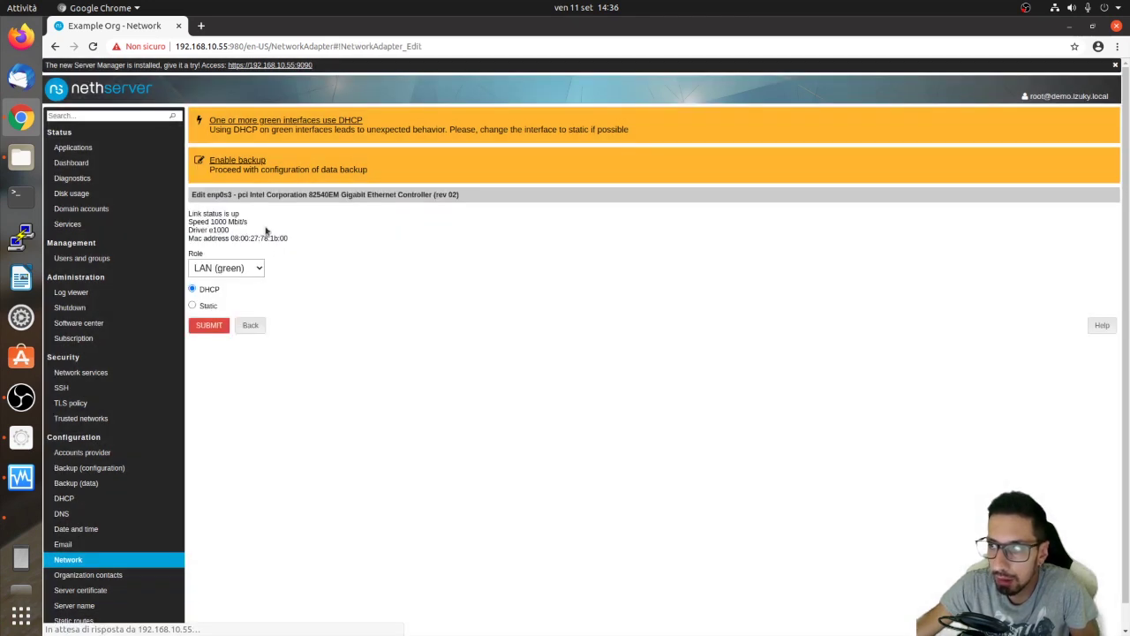
click(213, 307)
click(228, 336)
key(Tab)
click(234, 404)
click(268, 434)
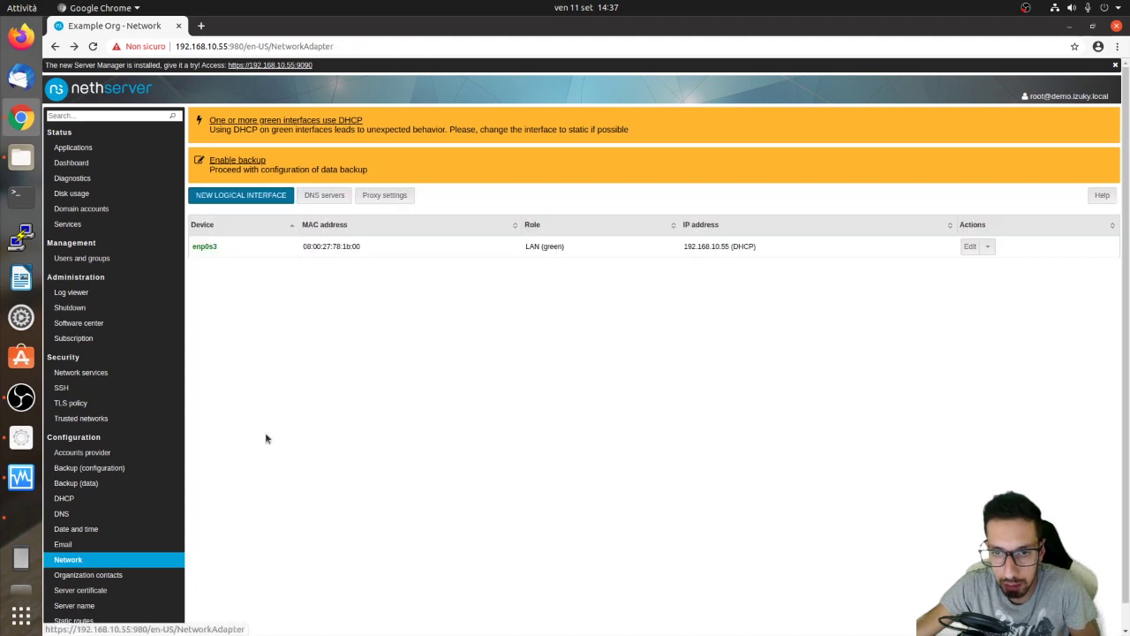
Look at the DNS servers and Proxy settings, returning to the interfaces list.
click(349, 195)
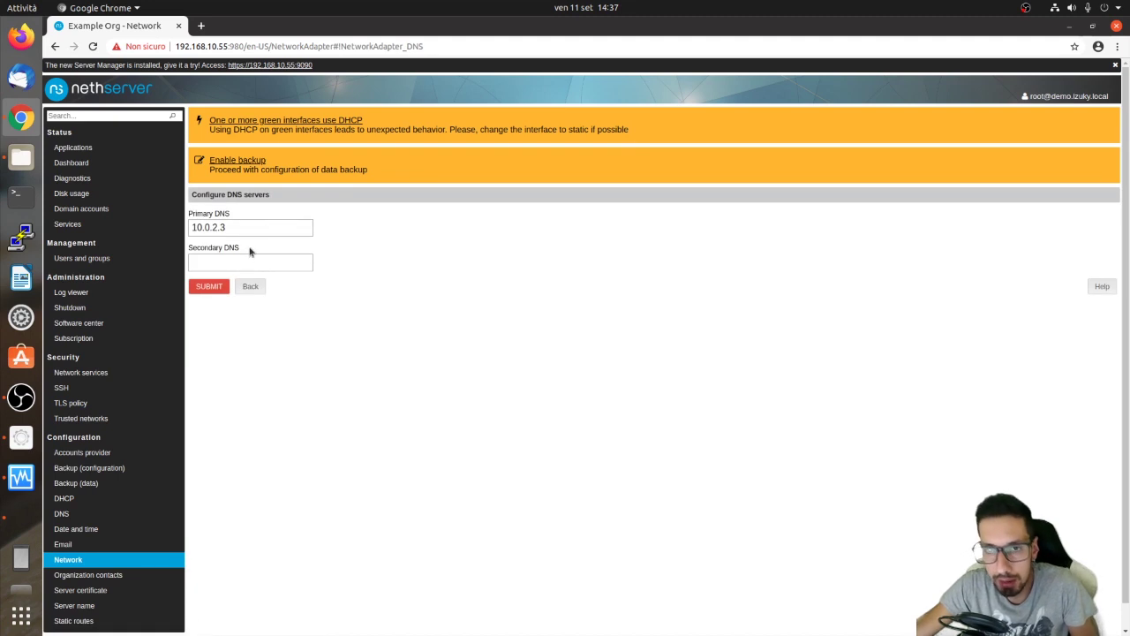
click(253, 288)
click(388, 196)
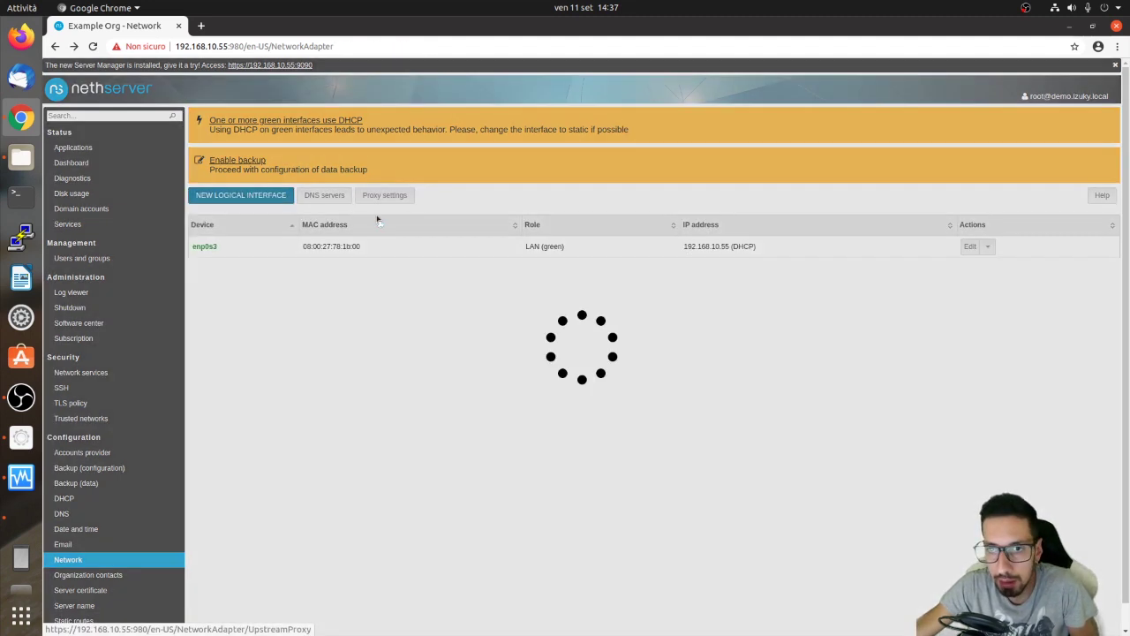
click(263, 355)
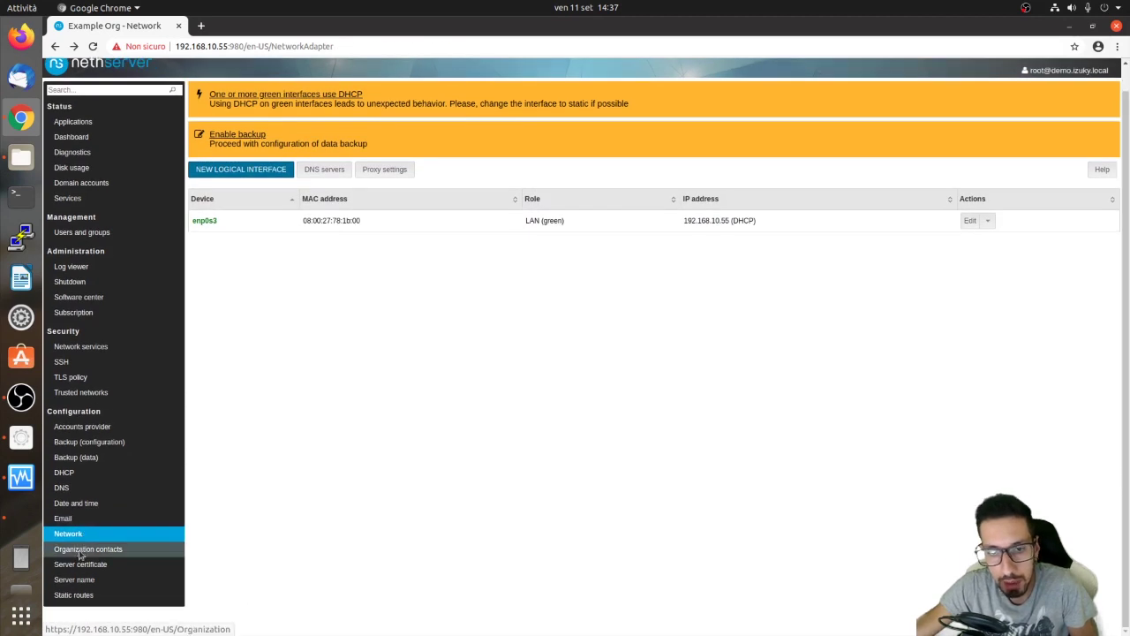
Review Organization contacts and the Server certificate list with its other certificate actions.
click(82, 554)
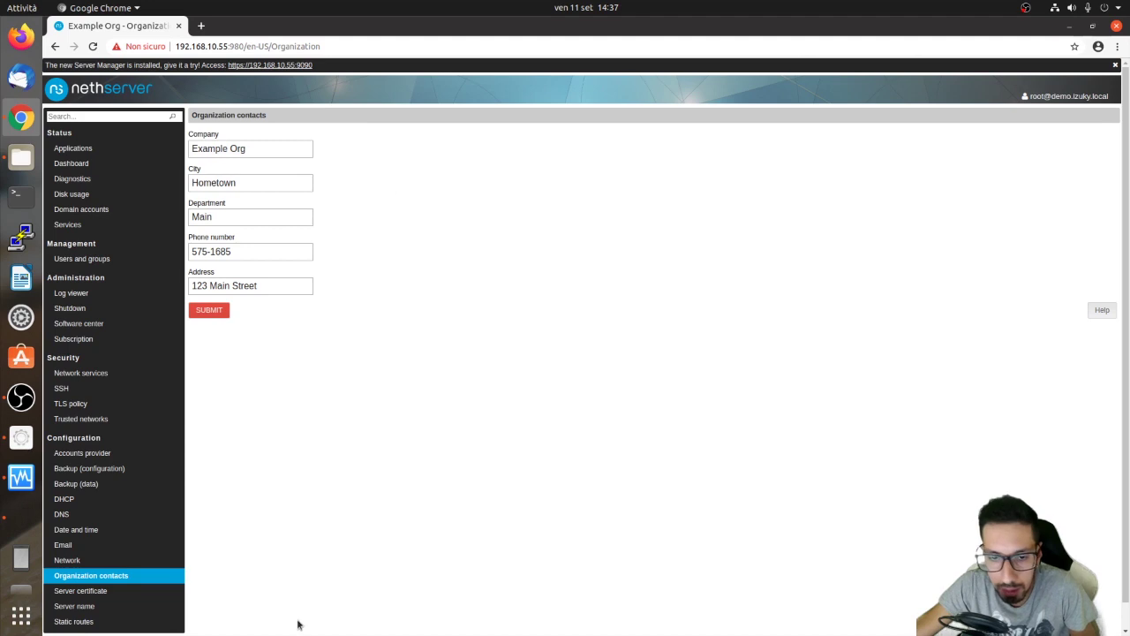
click(155, 592)
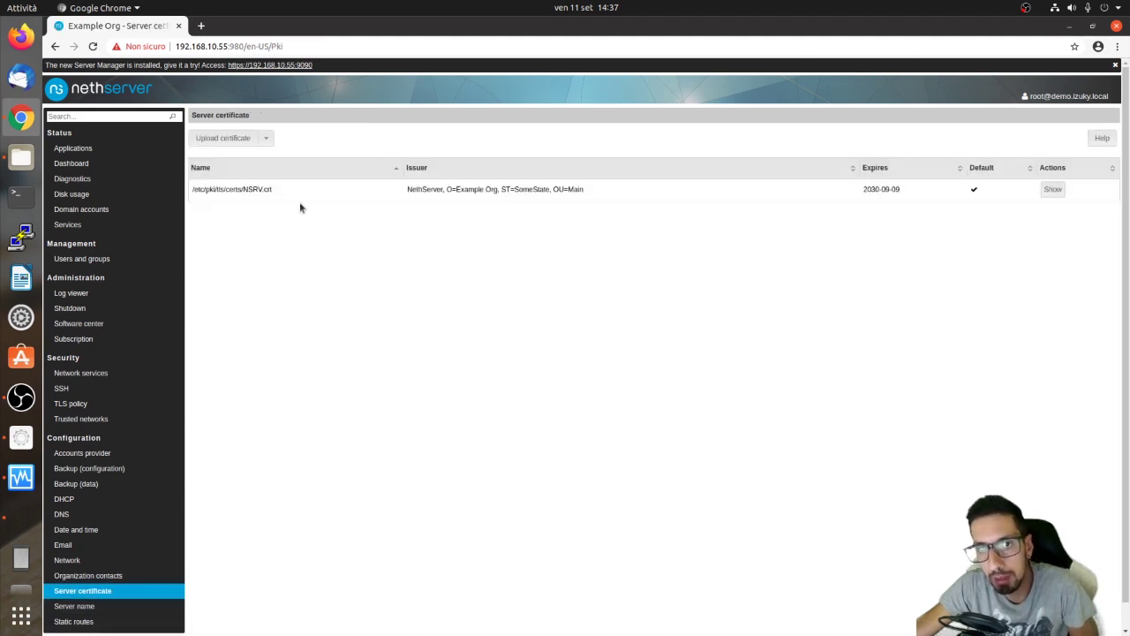
scroll(380, 280, down, 1)
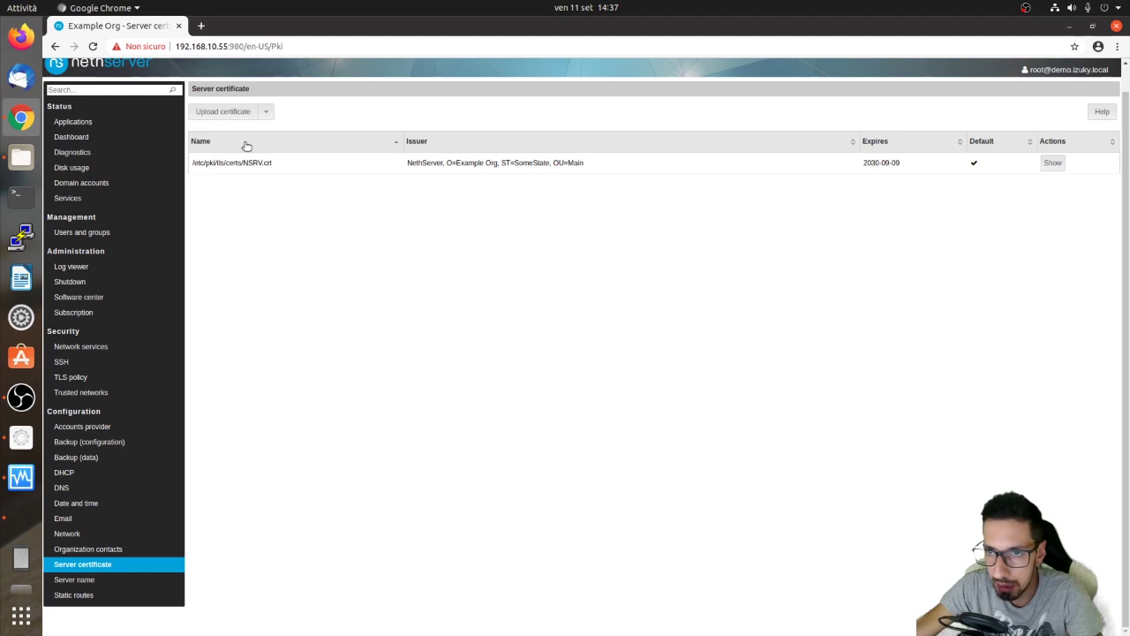
click(268, 111)
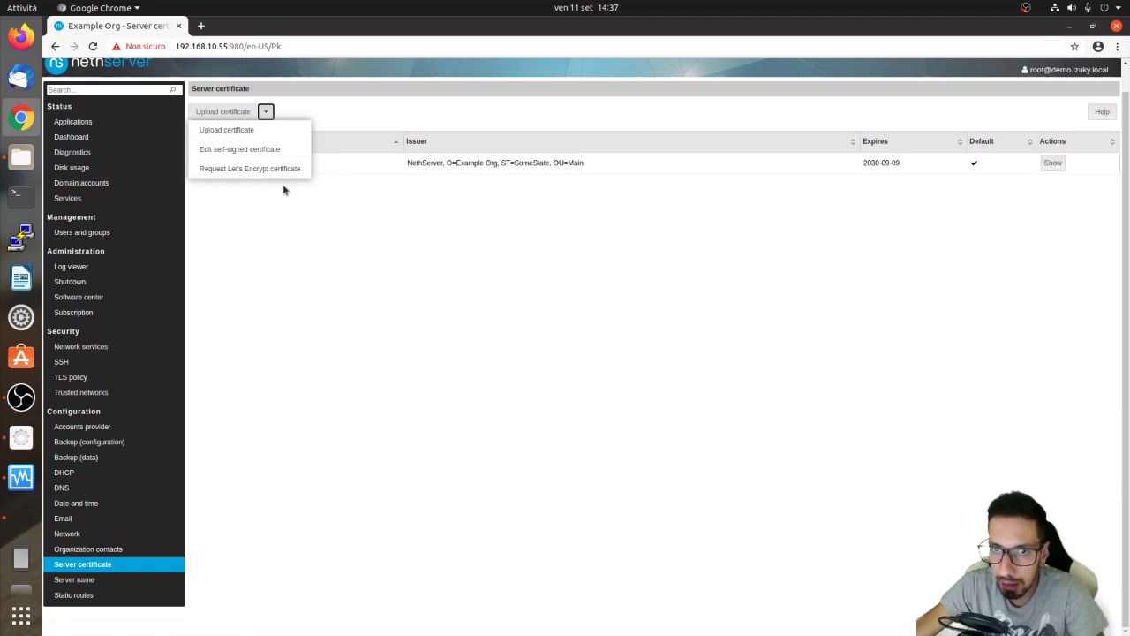
click(432, 201)
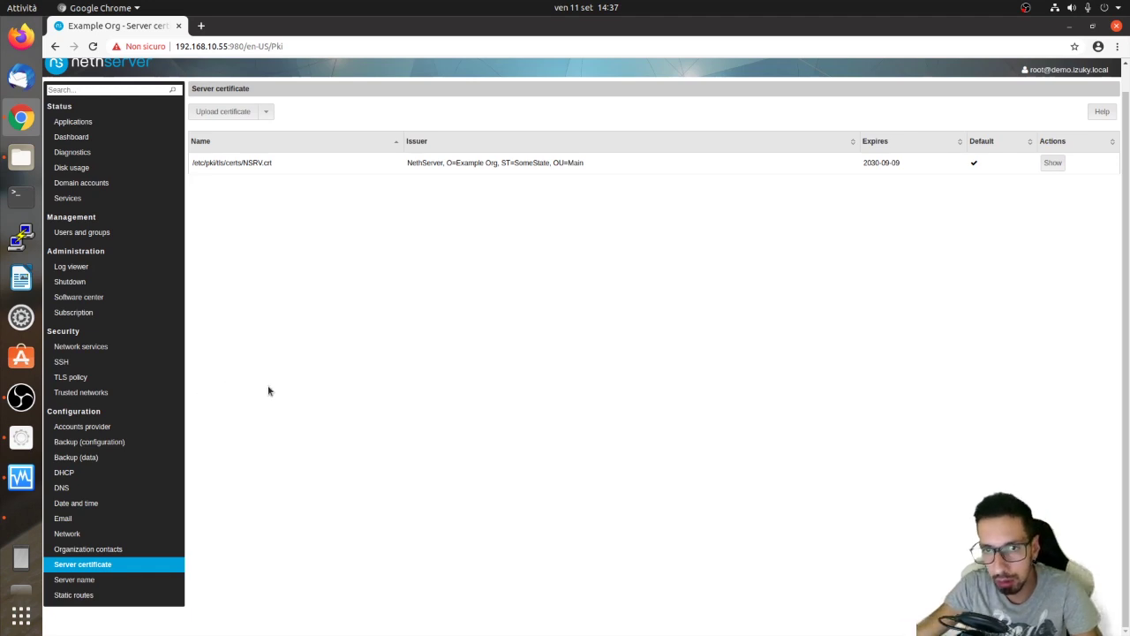
Look at Server name and the empty Static routes table, then go to Software center.
click(131, 585)
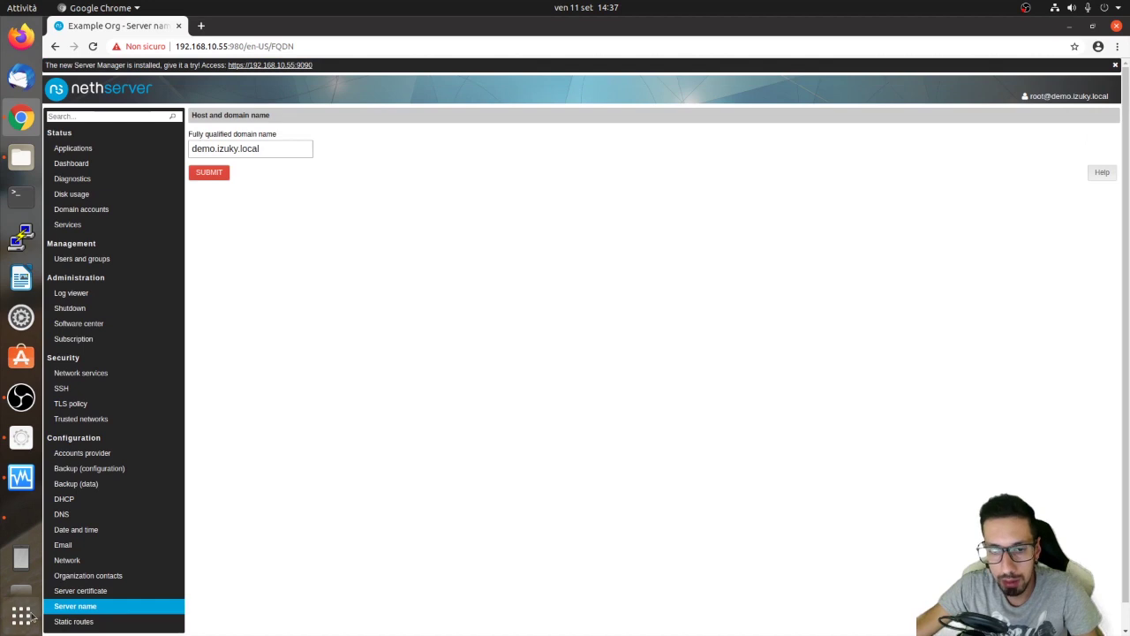
click(70, 625)
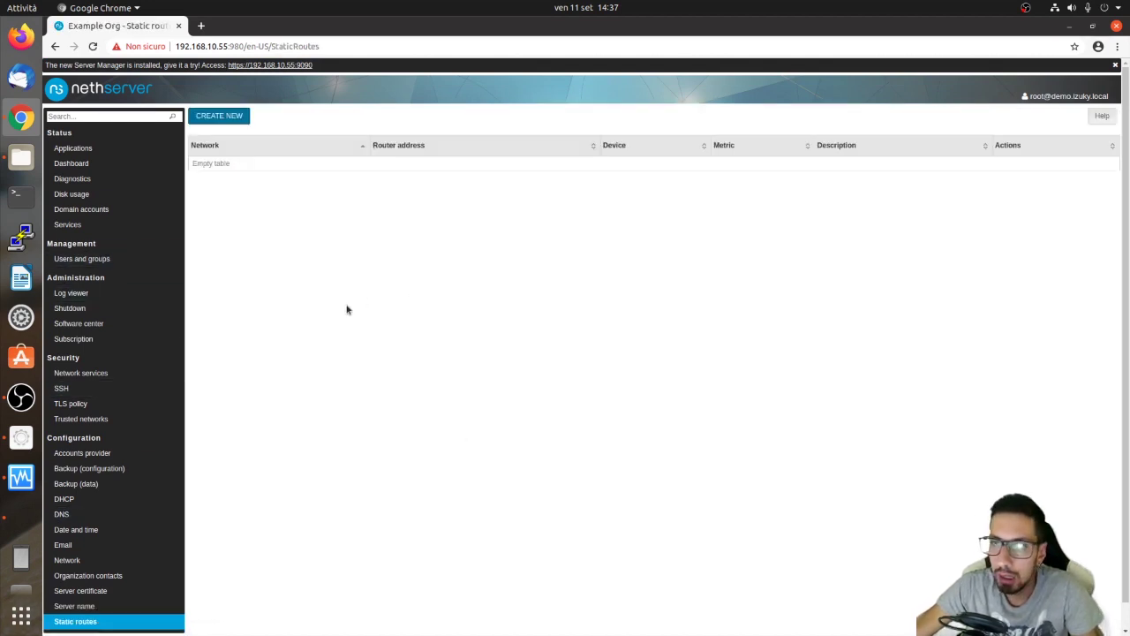
click(123, 327)
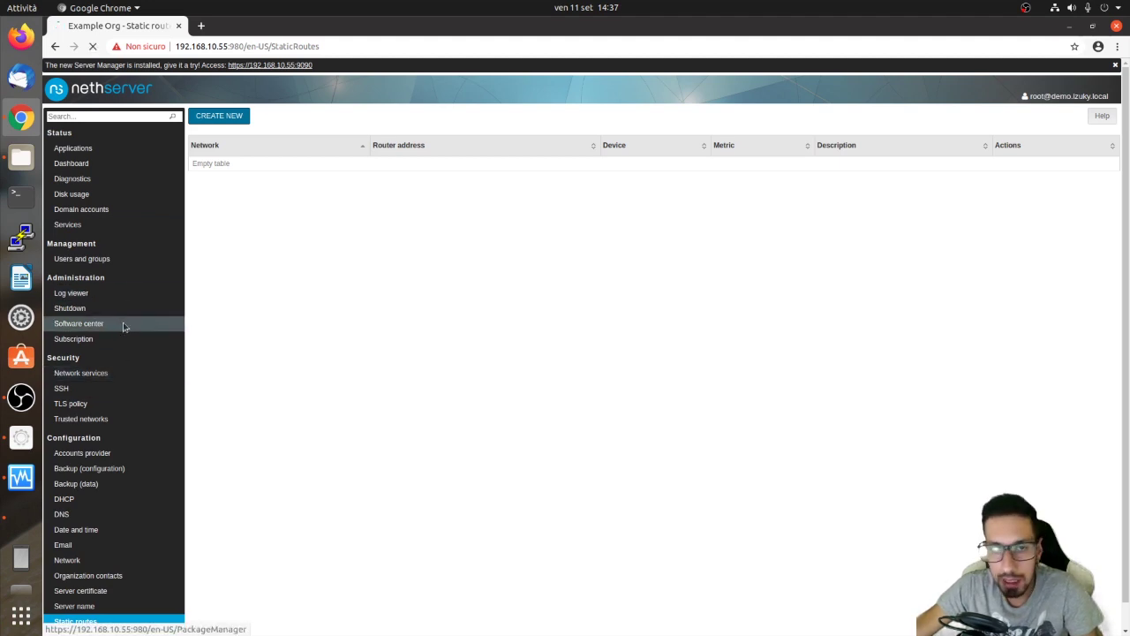